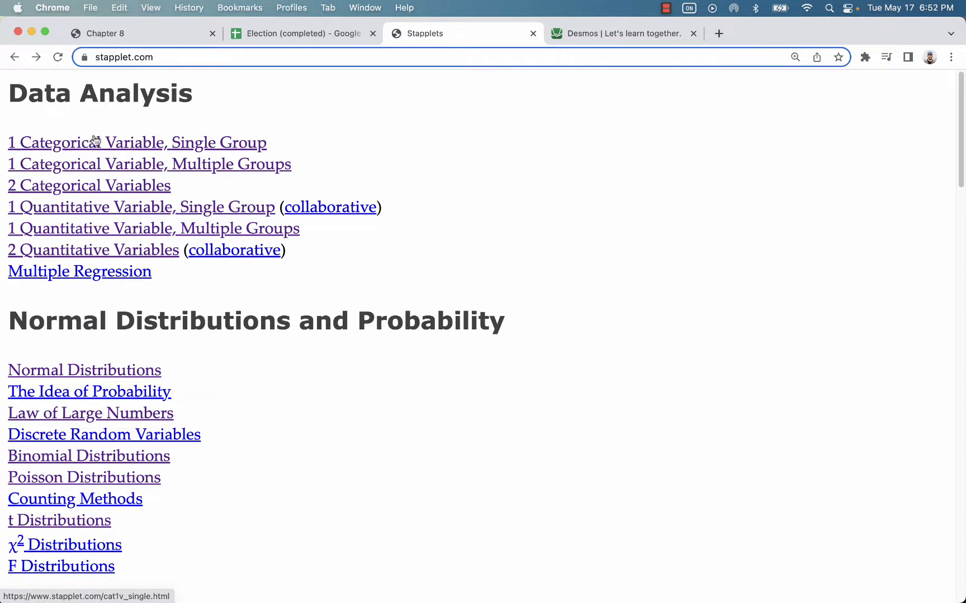
# Step: Open the '1 Categorical Variable, Single Group' page from the Stapplet home page
pyautogui.click(94, 145)
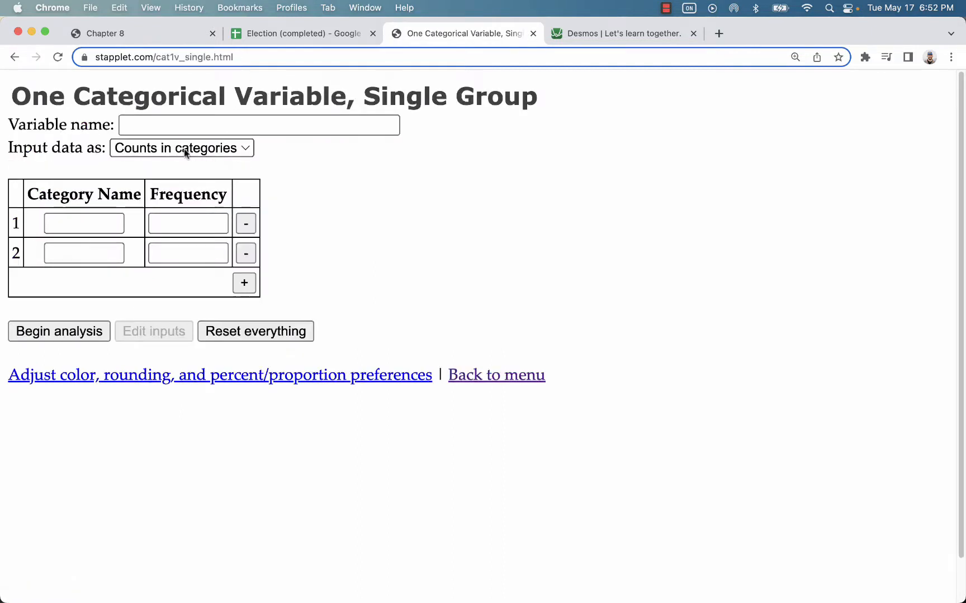
# Step: In the Election (completed) sheet, select D2:E3 to check the 24 and 36 vote counts and their sum
pyautogui.click(325, 35)
pyautogui.moveTo(602, 252); pyautogui.dragTo(557, 276)
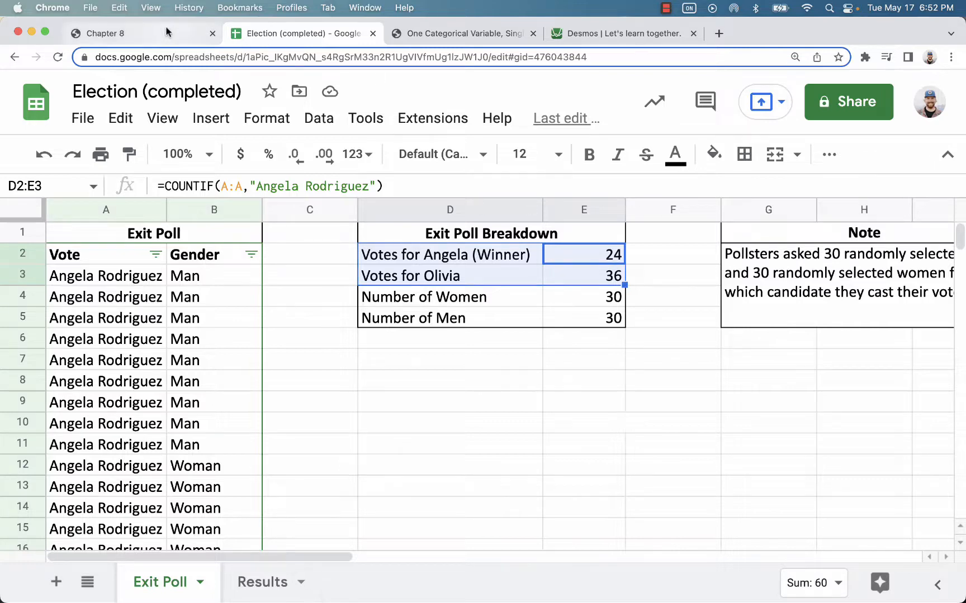
# Step: Enter Angela with 24 and Olivia with 36 in Stapplet's counts-in-categories table
pyautogui.click(441, 35)
pyautogui.click(82, 224)
pyautogui.write('Angela')
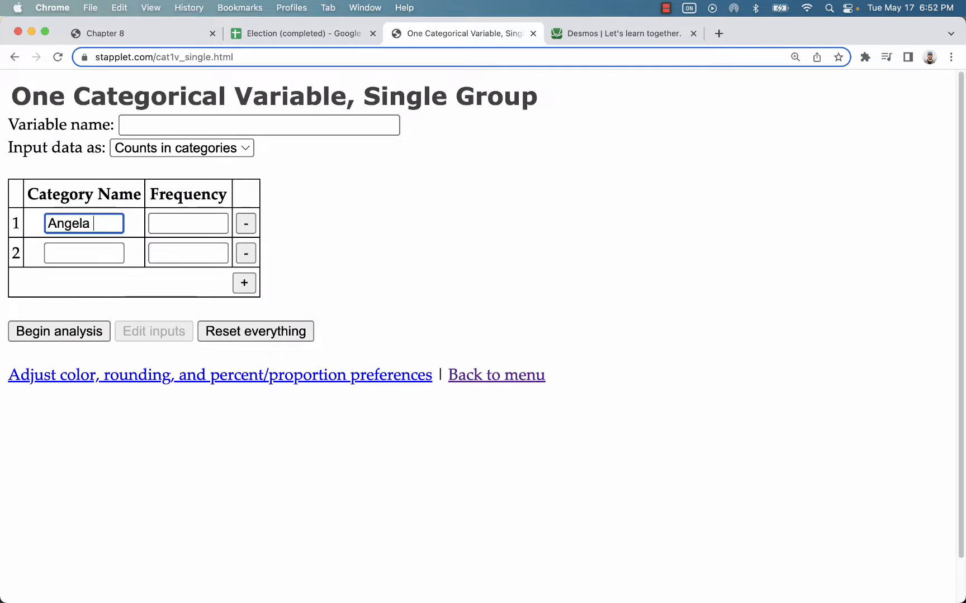
pyautogui.press('Tab')
pyautogui.write('24')
pyautogui.press('Tab')
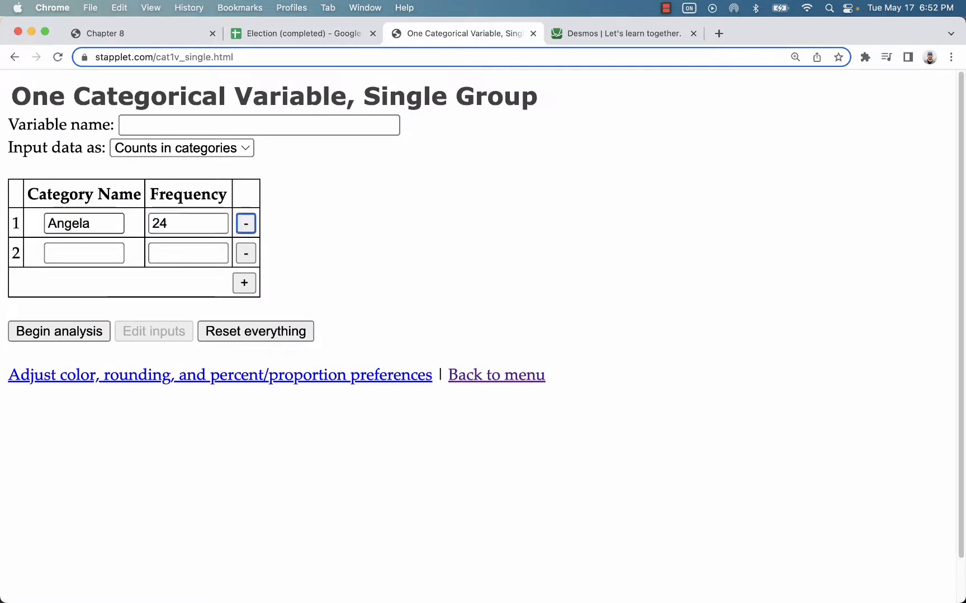
pyautogui.press('Tab')
pyautogui.write('Oli')
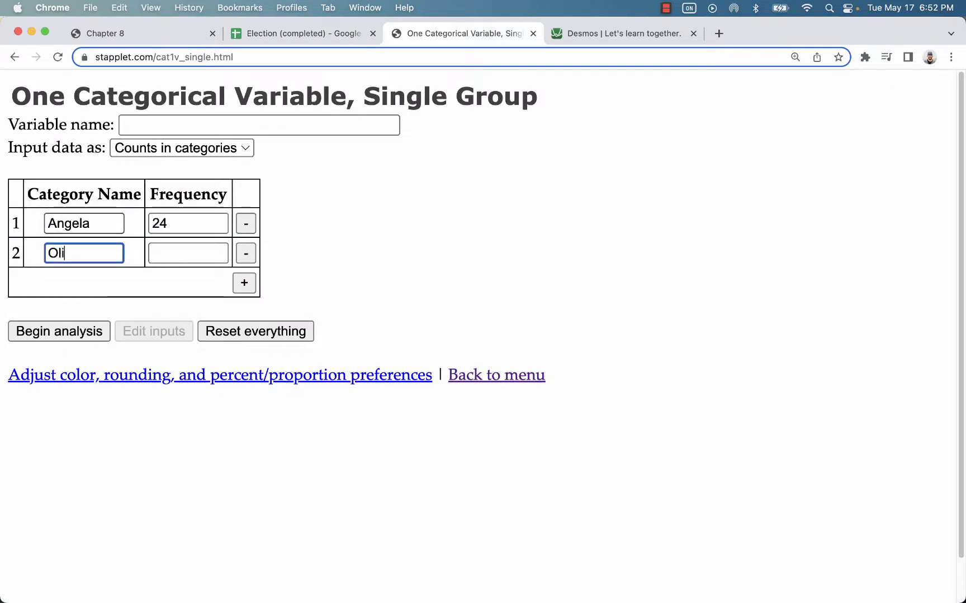
pyautogui.write('via')
pyautogui.press('Tab')
pyautogui.write('36')
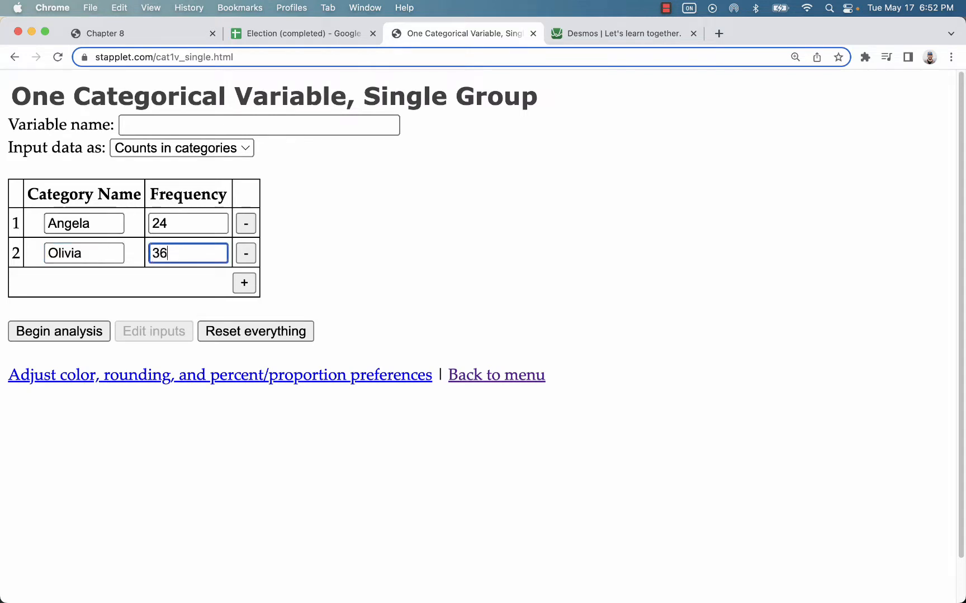
# Step: Begin the analysis and review the bar chart and summary statistics: 24 (40%), 36 (60%)
pyautogui.click(84, 332)
pyautogui.scroll(-5, 335, 329)
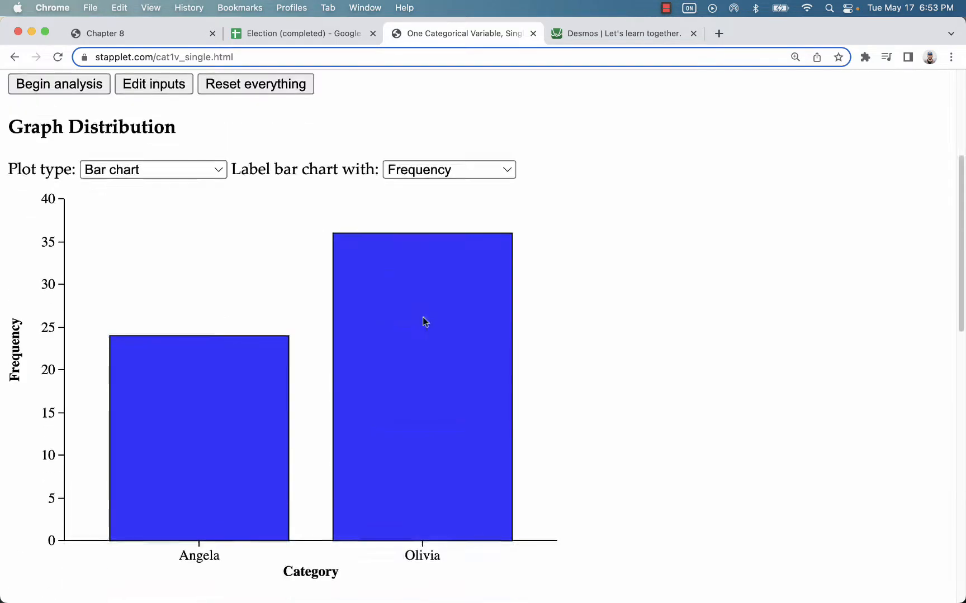
pyautogui.moveTo(426, 324)
pyautogui.scroll(-1, 425, 321)
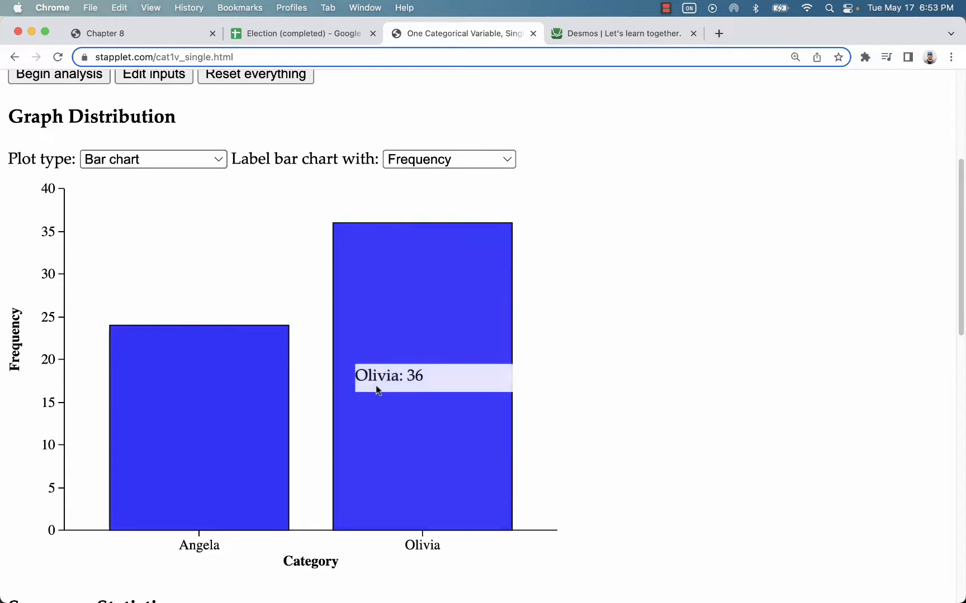
pyautogui.moveTo(197, 382)
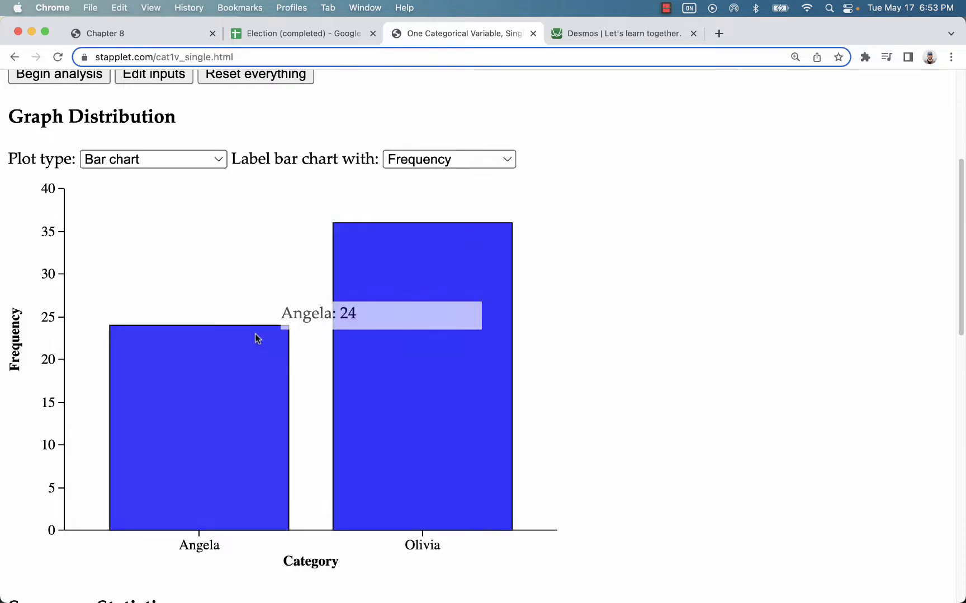
pyautogui.scroll(-10, 207, 378)
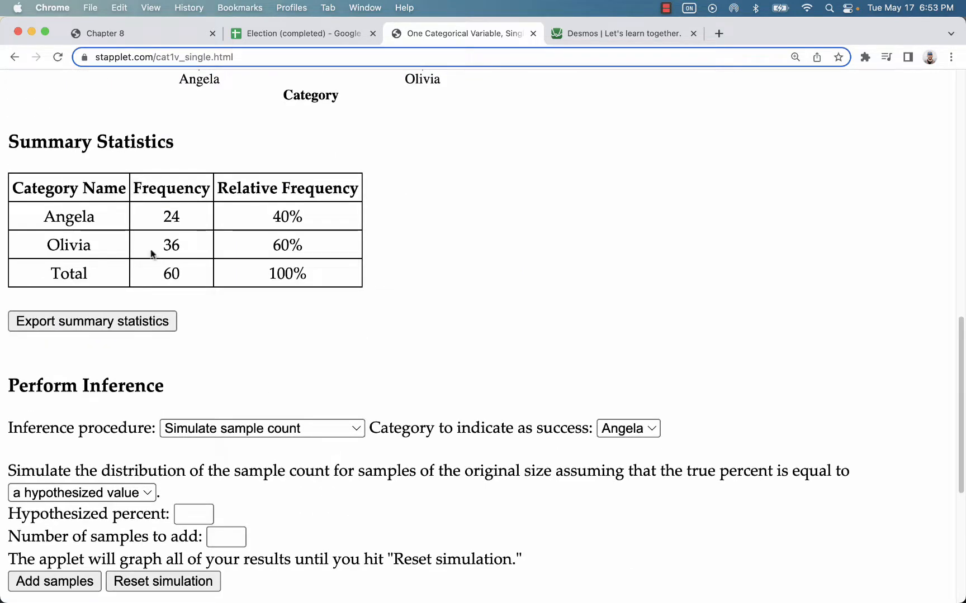
pyautogui.moveTo(318, 212); pyautogui.dragTo(270, 225)
pyautogui.scroll(-1, 388, 332)
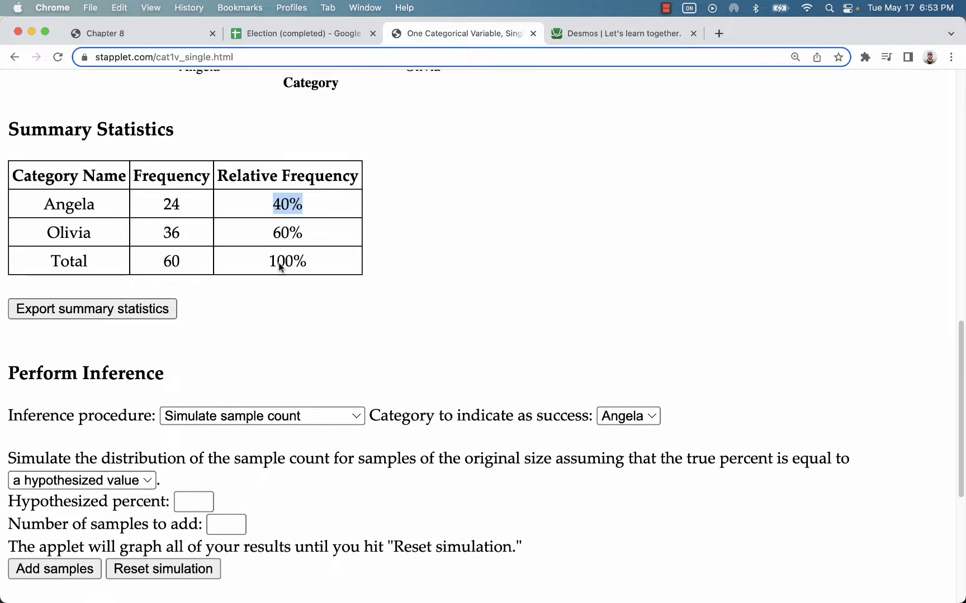
pyautogui.scroll(-5, 248, 308)
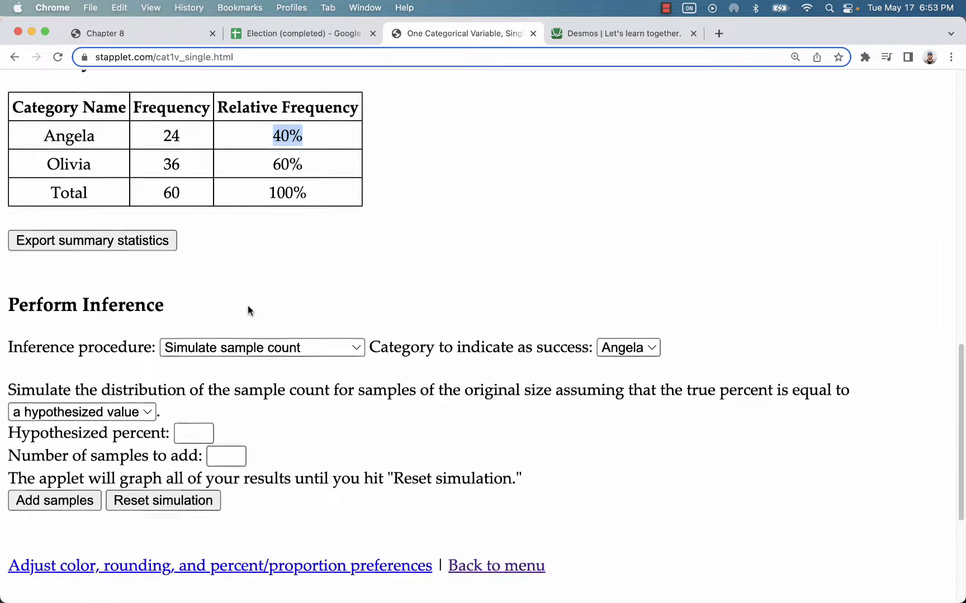
pyautogui.doubleClick(88, 251)
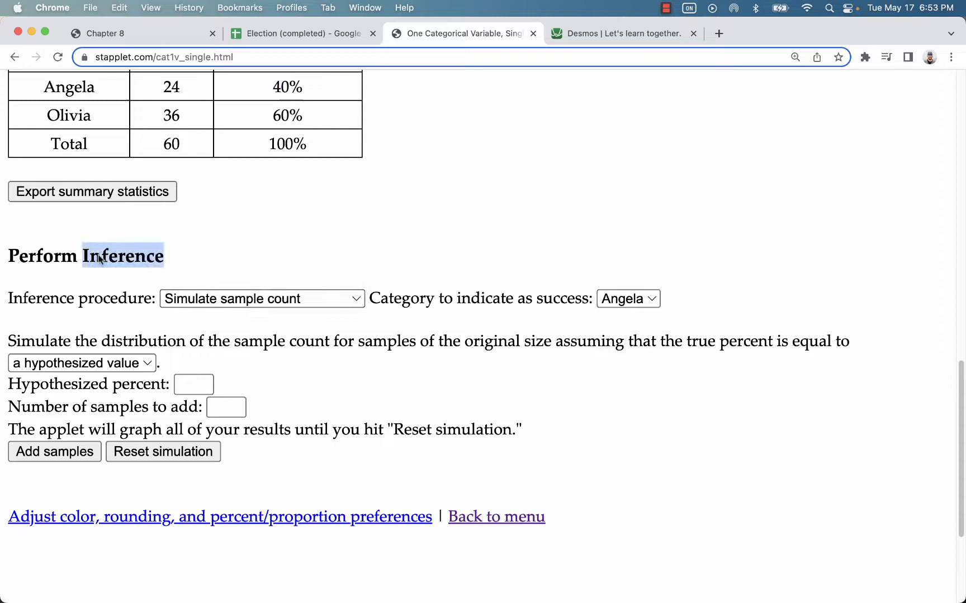
# Step: Choose the 1-sample z interval procedure and perform inference on Angela's share
pyautogui.click(250, 302)
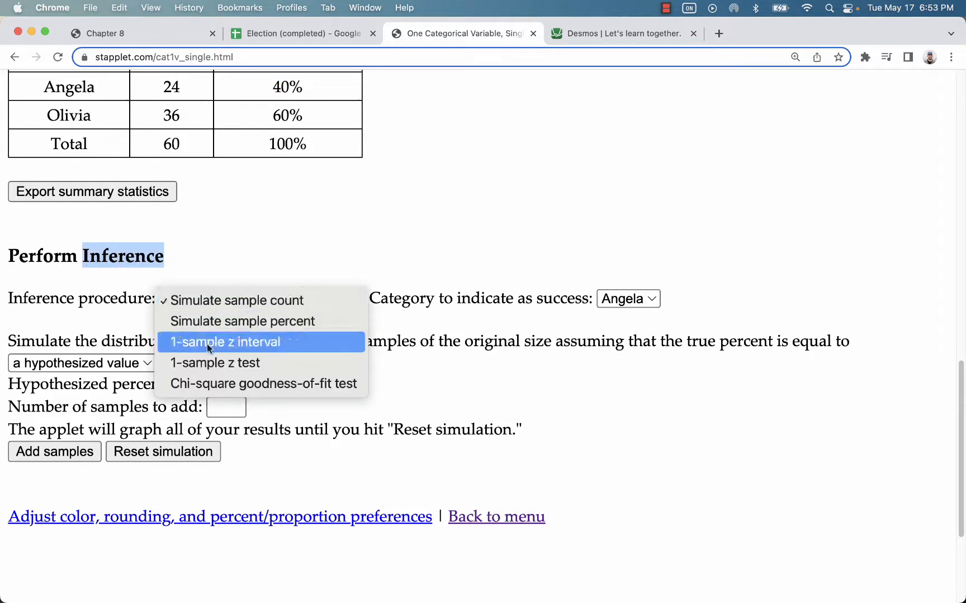
pyautogui.click(287, 345)
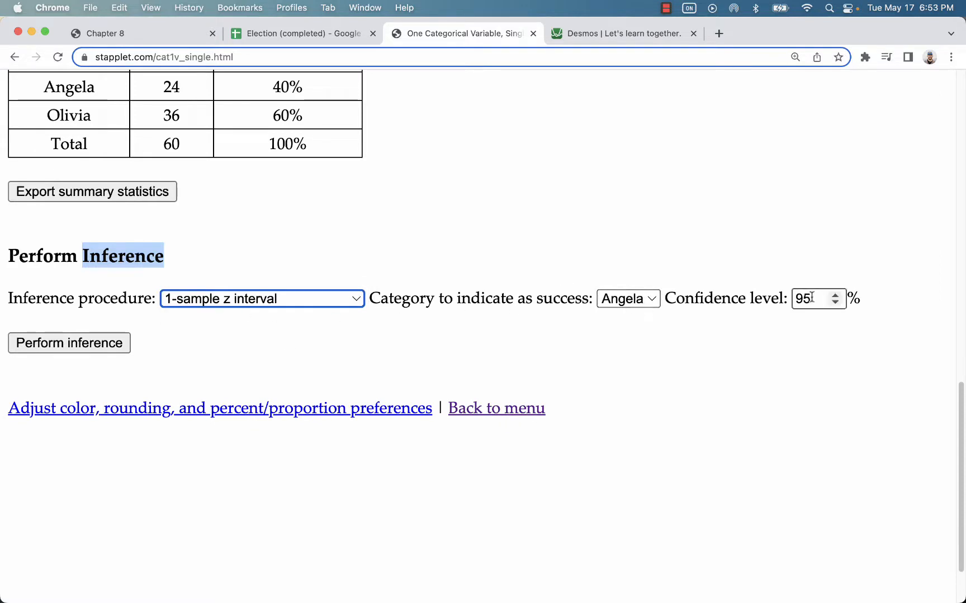
pyautogui.click(112, 343)
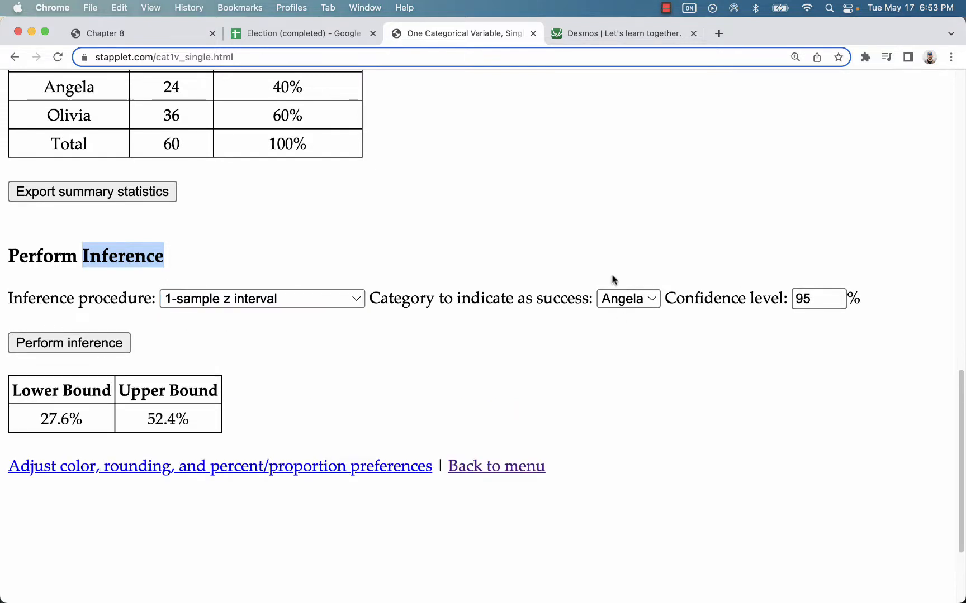
# Step: Review the resulting 27.6% to 52.4% interval and its 95 confidence level
pyautogui.scroll(-1, 614, 281)
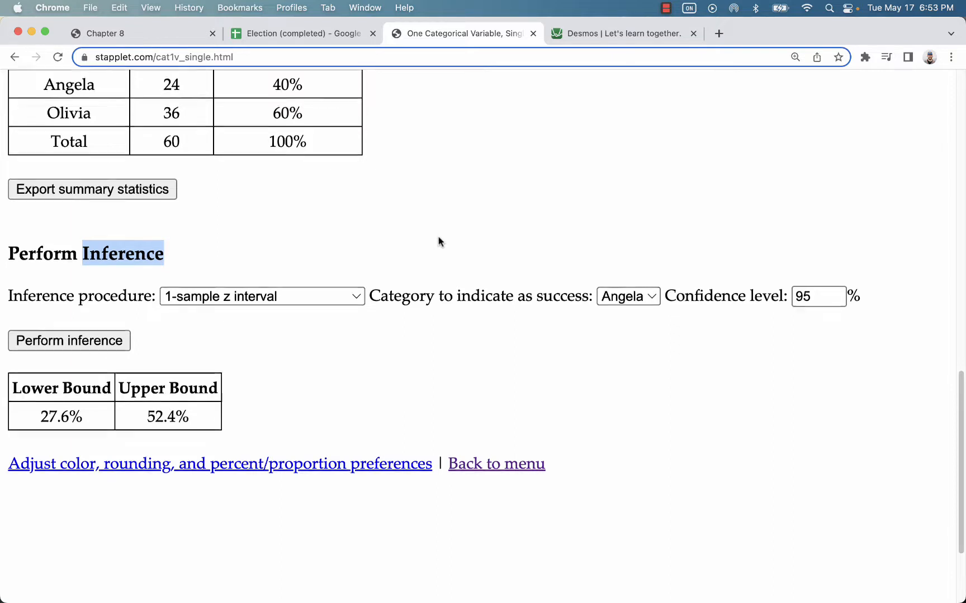
pyautogui.scroll(3, 438, 242)
pyautogui.moveTo(309, 134); pyautogui.dragTo(272, 131)
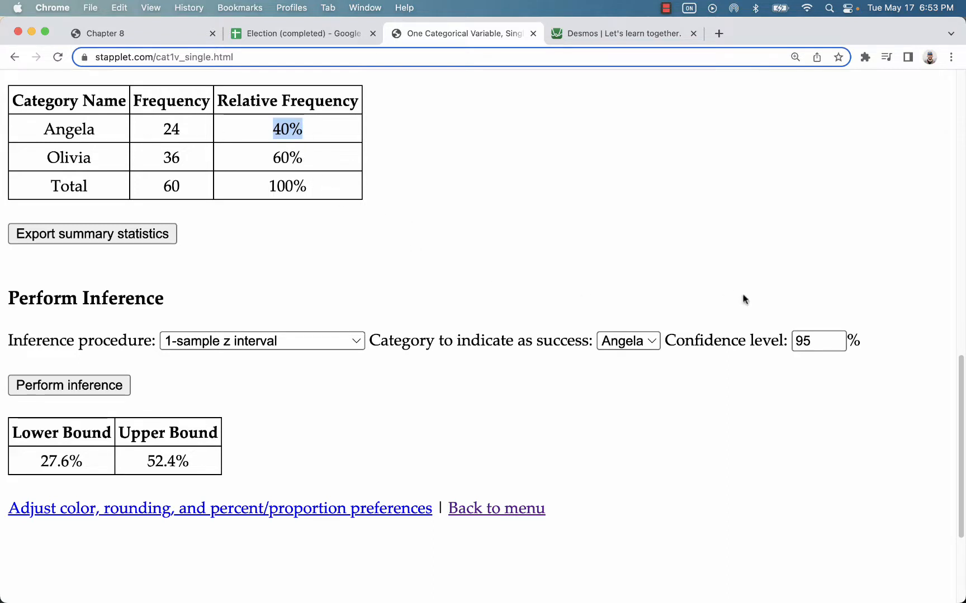
pyautogui.moveTo(828, 340); pyautogui.dragTo(782, 343)
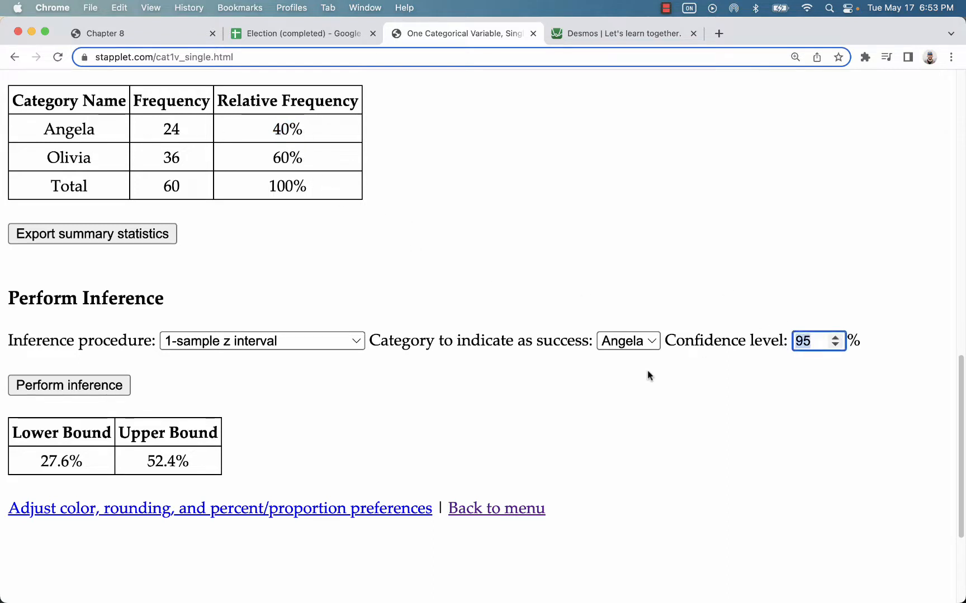
pyautogui.scroll(-1, 647, 386)
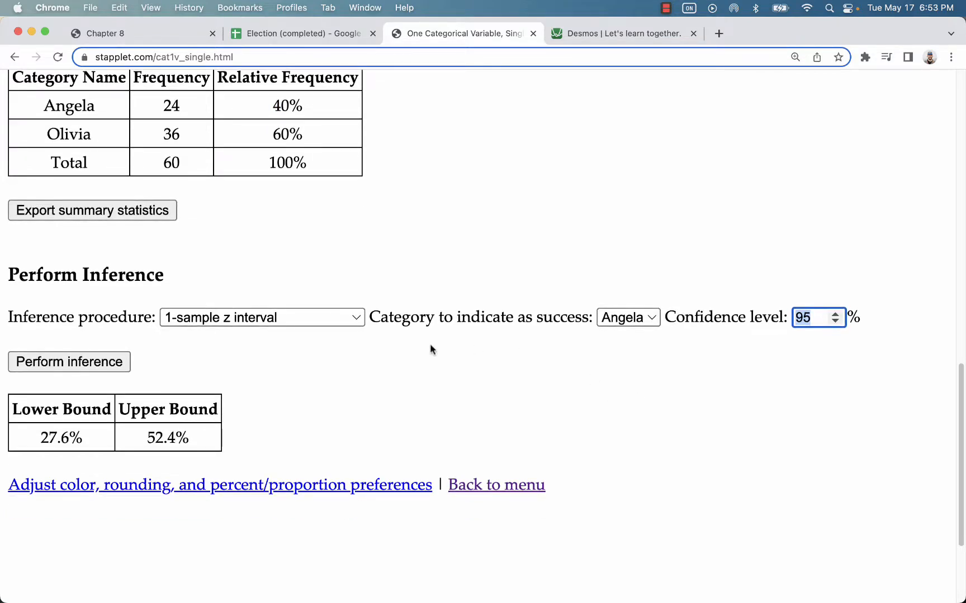
pyautogui.scroll(1, 331, 375)
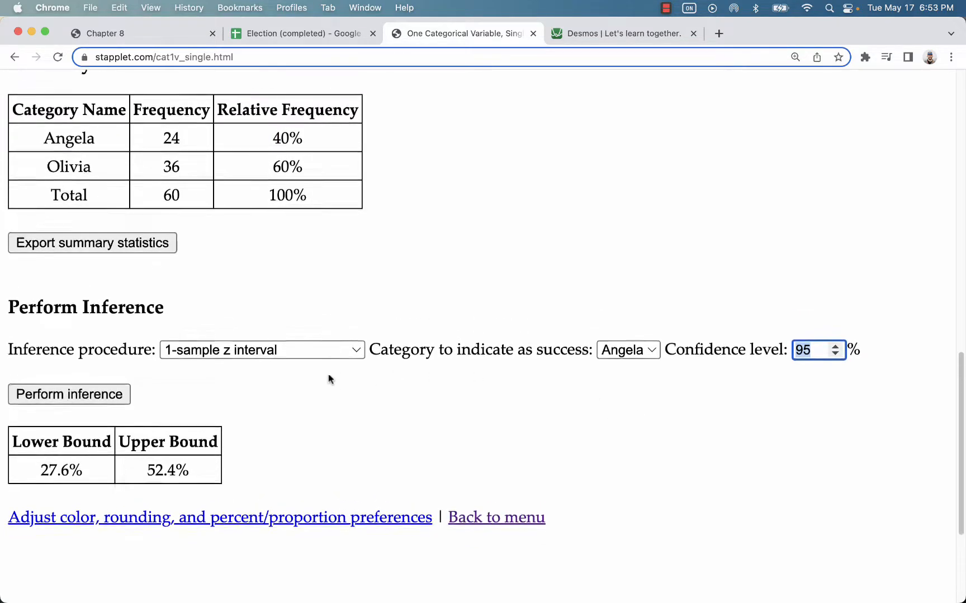
pyautogui.scroll(5, 558, 330)
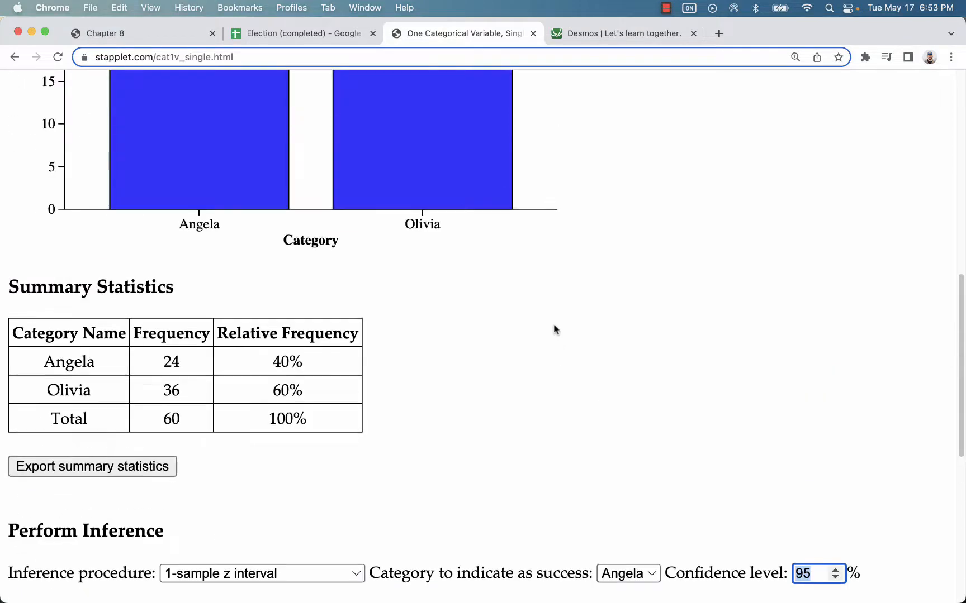
pyautogui.scroll(-9, 555, 330)
# Step: In a new tab, open Stapplet's Normal Distributions tool and plot a Normal curve with mean 0
pyautogui.click(719, 34)
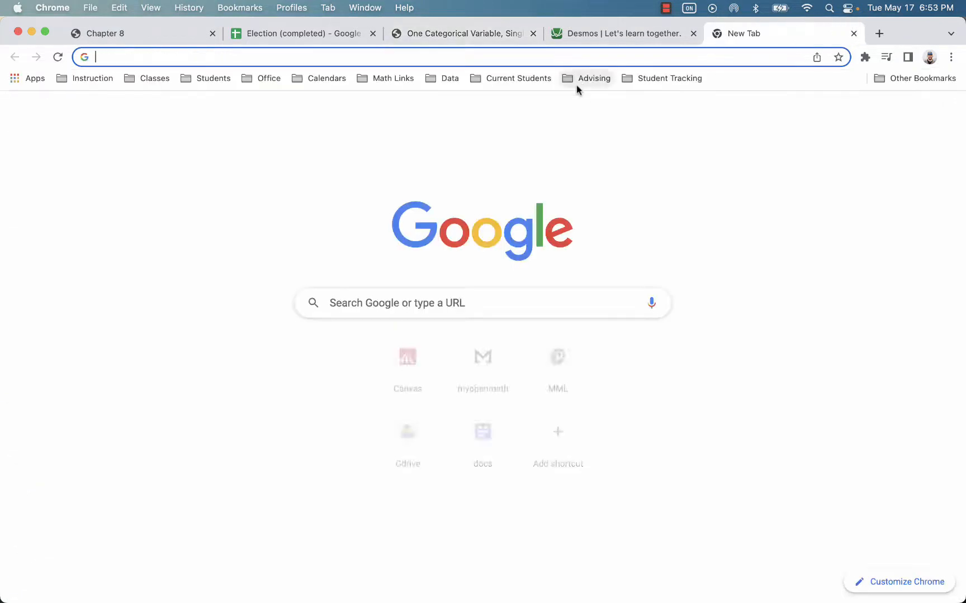
pyautogui.write('sta')
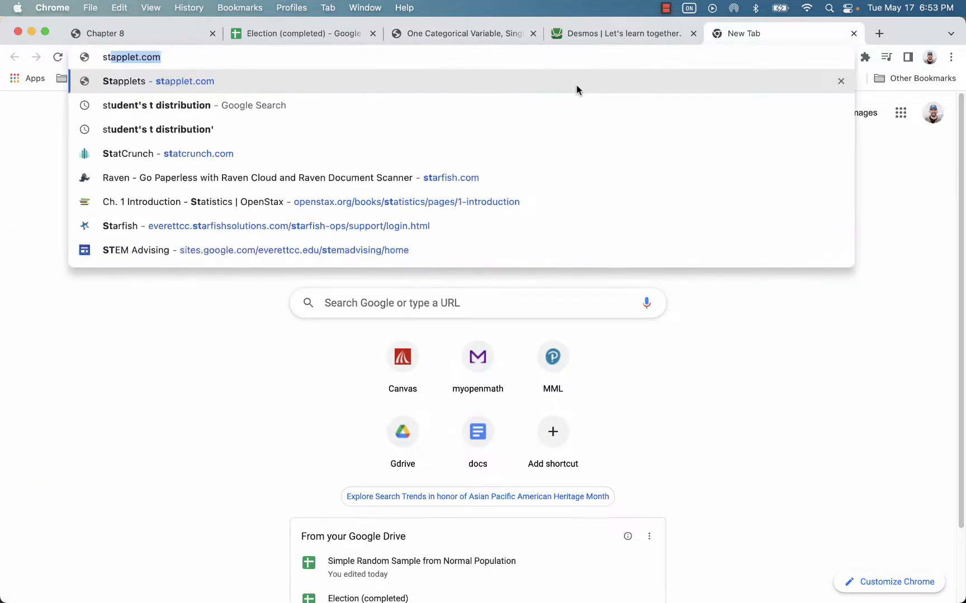
pyautogui.press('Return')
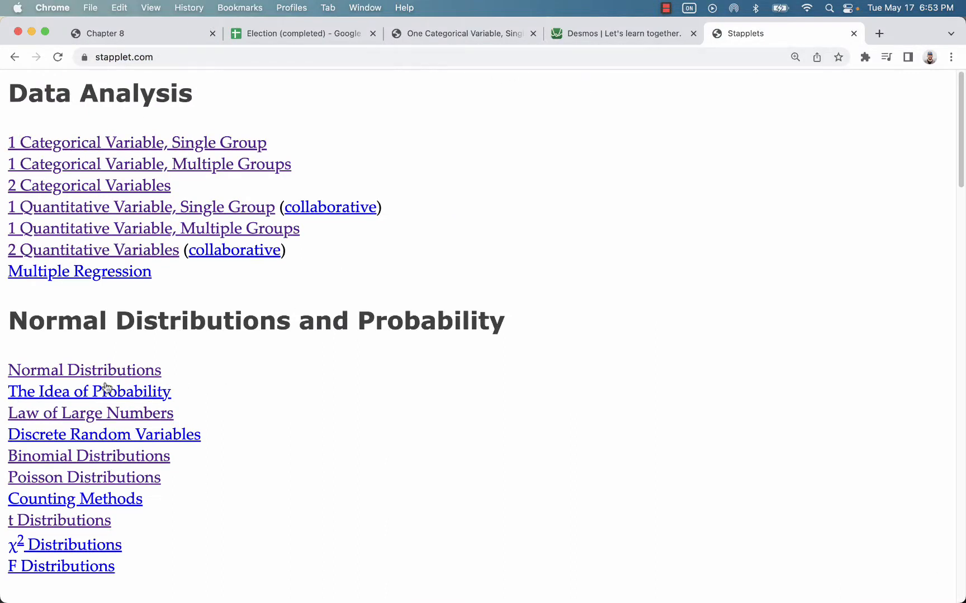
pyautogui.click(86, 372)
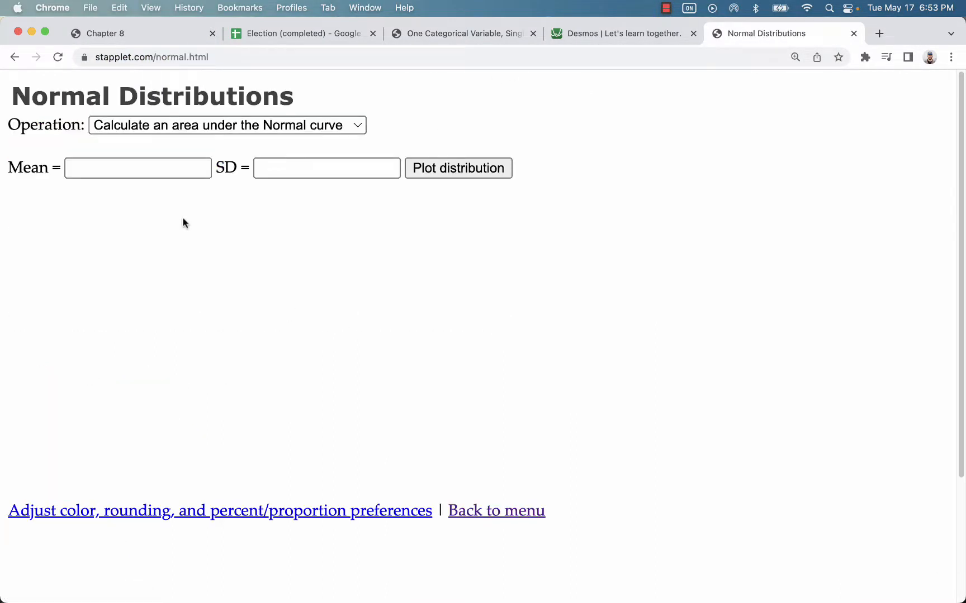
pyautogui.click(136, 174)
pyautogui.write('0')
pyautogui.click(288, 175)
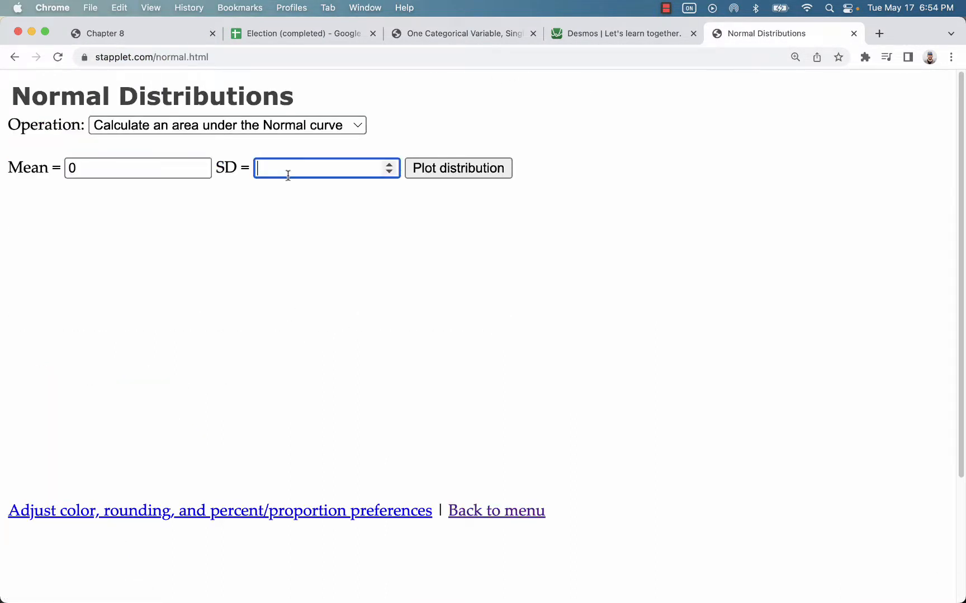
pyautogui.click(440, 170)
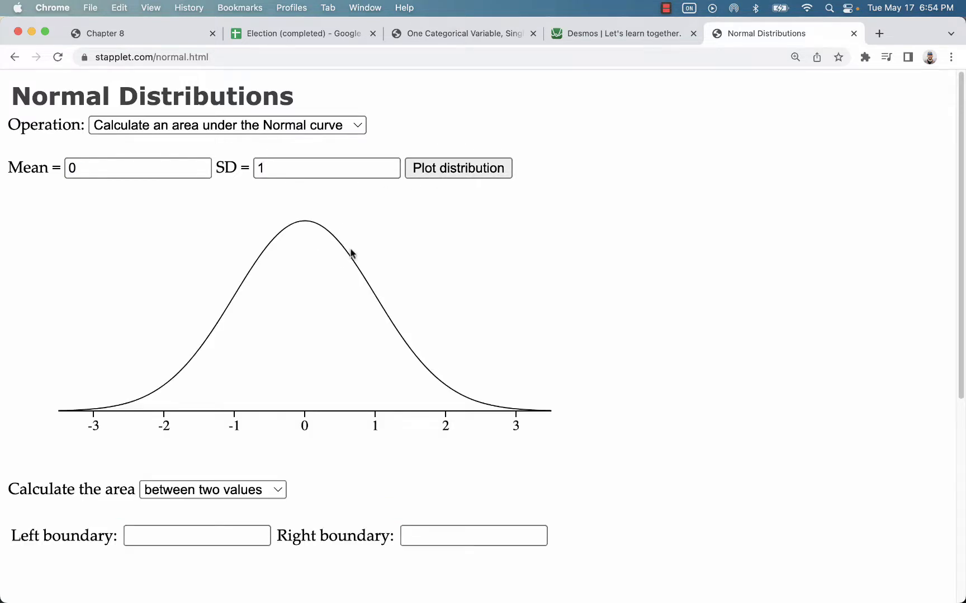
pyautogui.scroll(-1, 358, 254)
# Step: Calculate the values bounding a central area of 0.95, giving −1.96 and 1.96
pyautogui.click(247, 101)
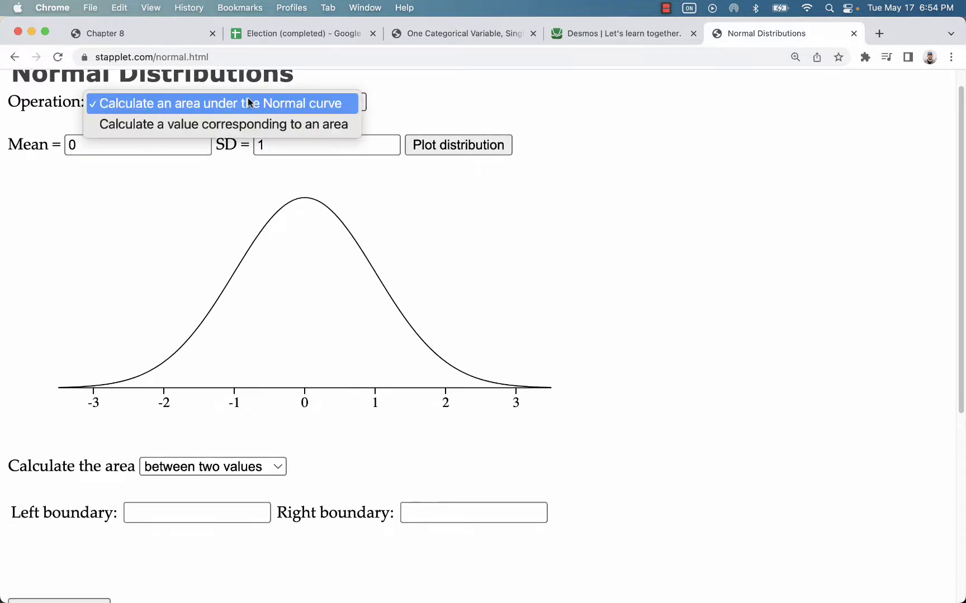
pyautogui.click(139, 126)
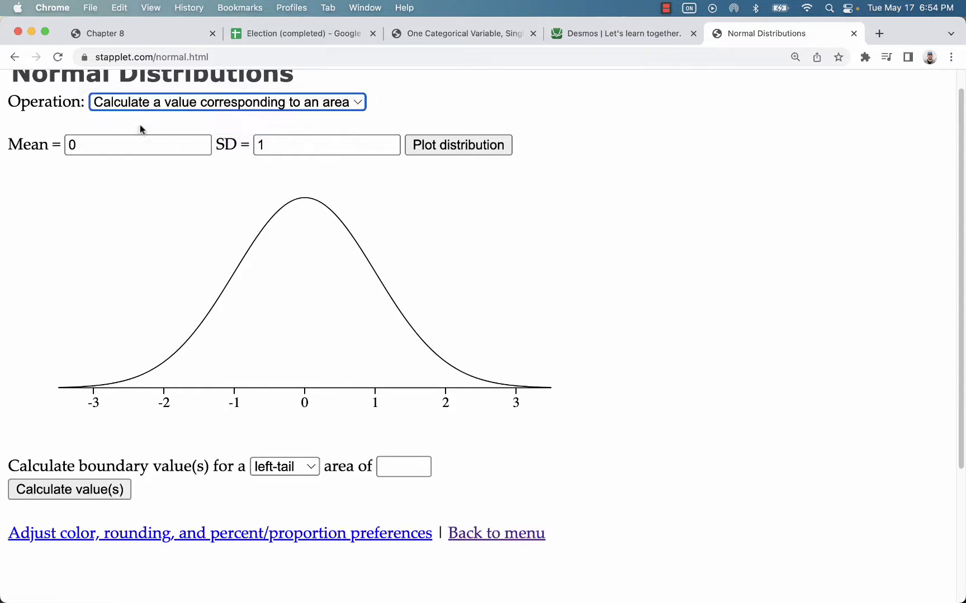
pyautogui.click(284, 474)
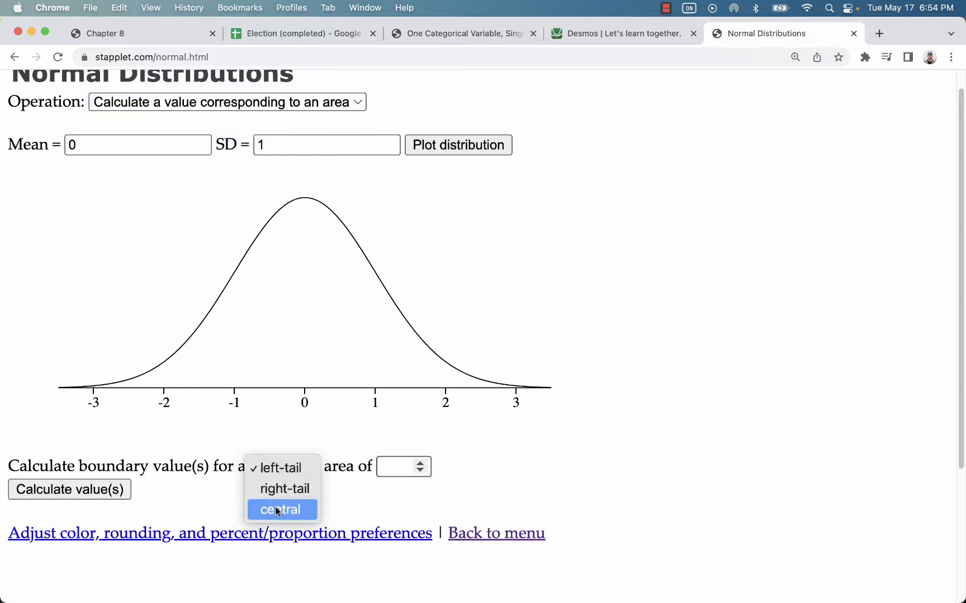
pyautogui.click(278, 511)
pyautogui.click(391, 466)
pyautogui.write('9')
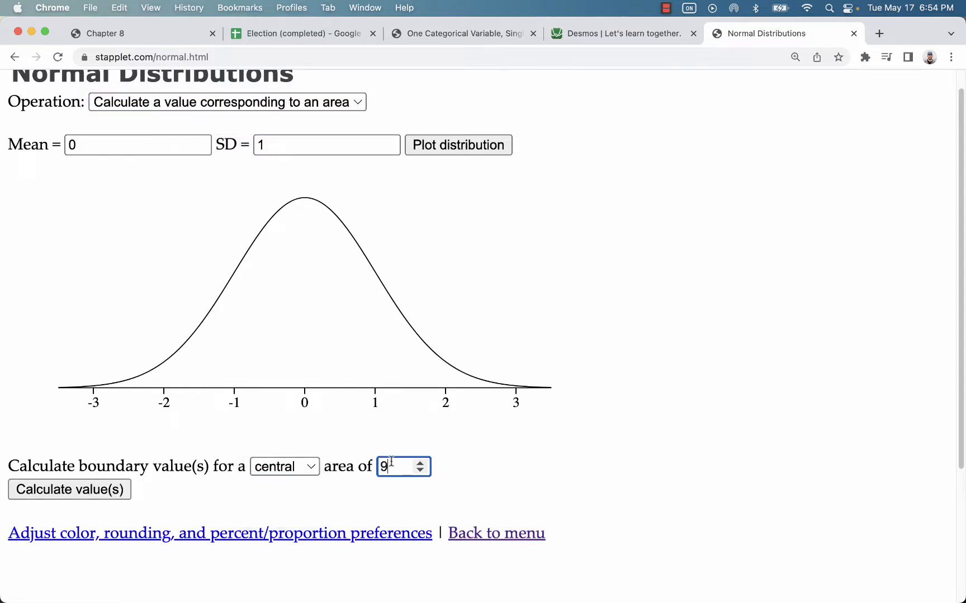
pyautogui.write('5')
pyautogui.click(111, 491)
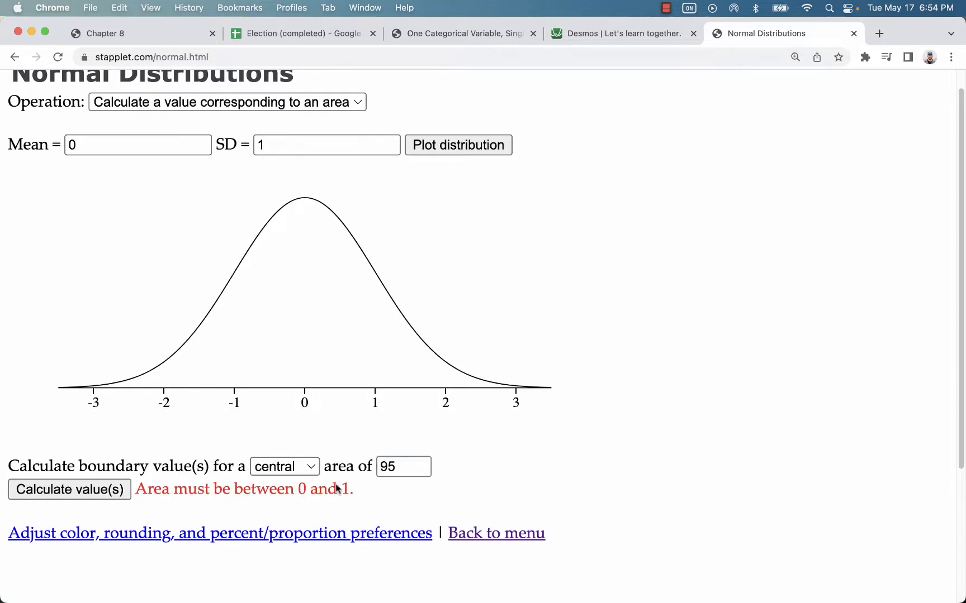
pyautogui.click(381, 469)
pyautogui.write('0.')
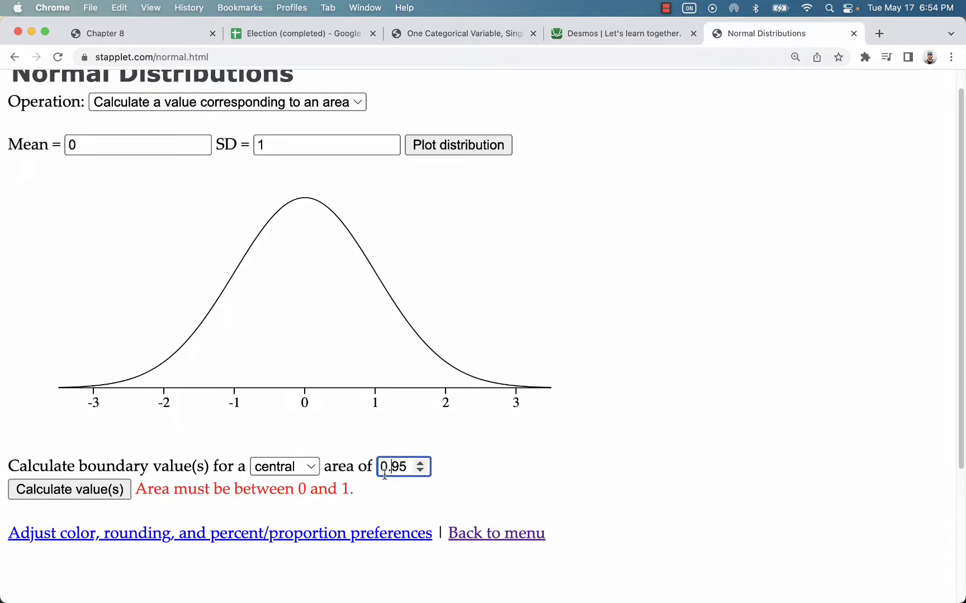
pyautogui.click(122, 490)
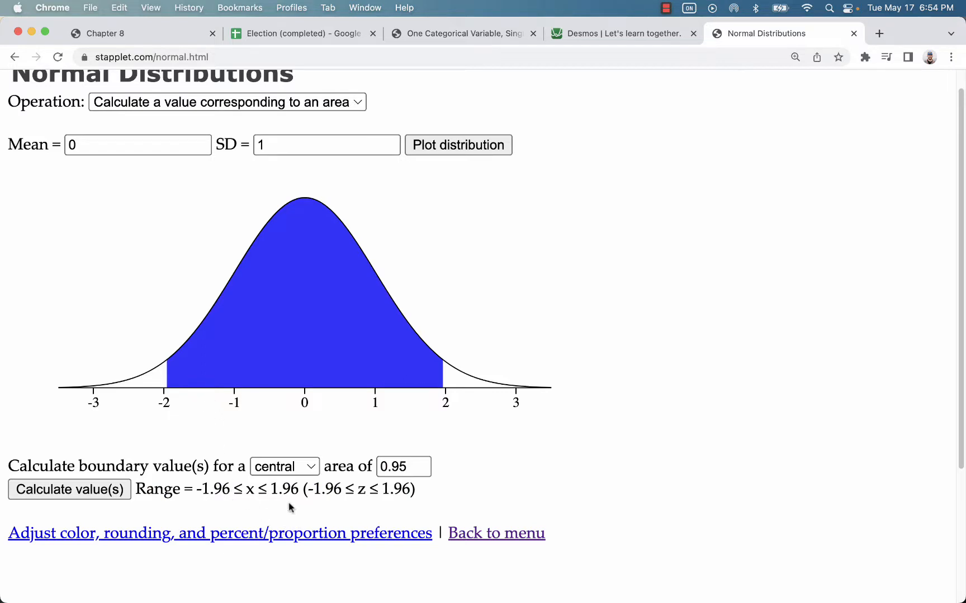
pyautogui.moveTo(200, 492); pyautogui.dragTo(231, 493)
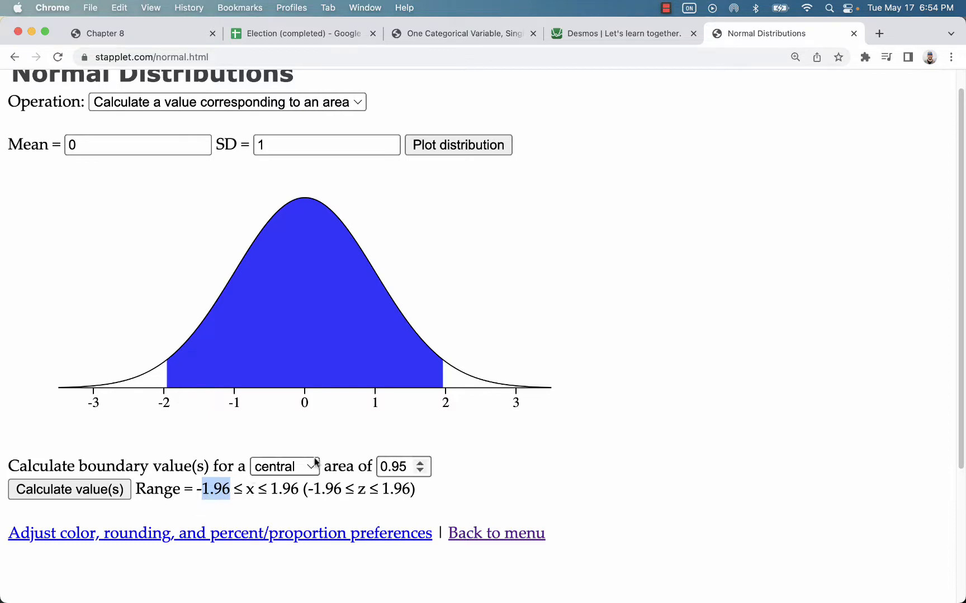
# Step: Look up the margin-of-error formula in the Chapter 8 notes
pyautogui.click(135, 33)
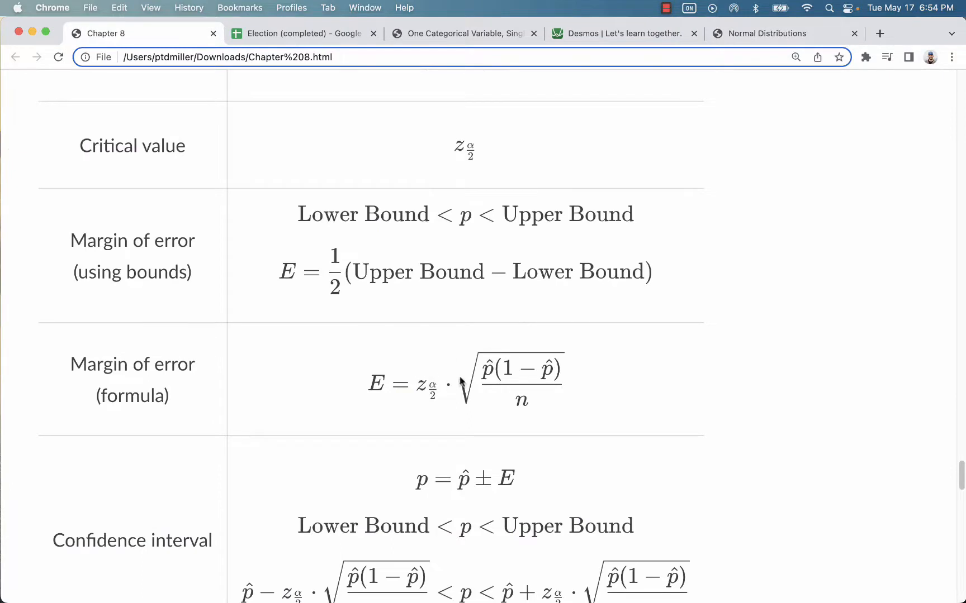
pyautogui.moveTo(459, 378); pyautogui.dragTo(526, 386)
pyautogui.click(561, 394)
# Step: In the Desmos Scientific Calculator, evaluate 1.96*sqrt(0.4*0.6/60) = 0.1239612843
pyautogui.click(587, 35)
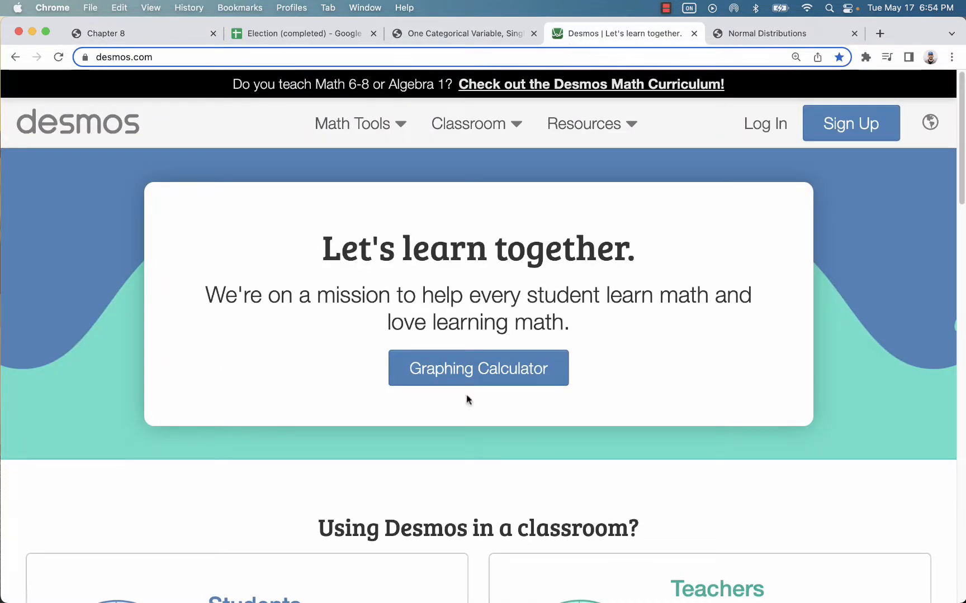
pyautogui.moveTo(357, 124)
pyautogui.click(369, 224)
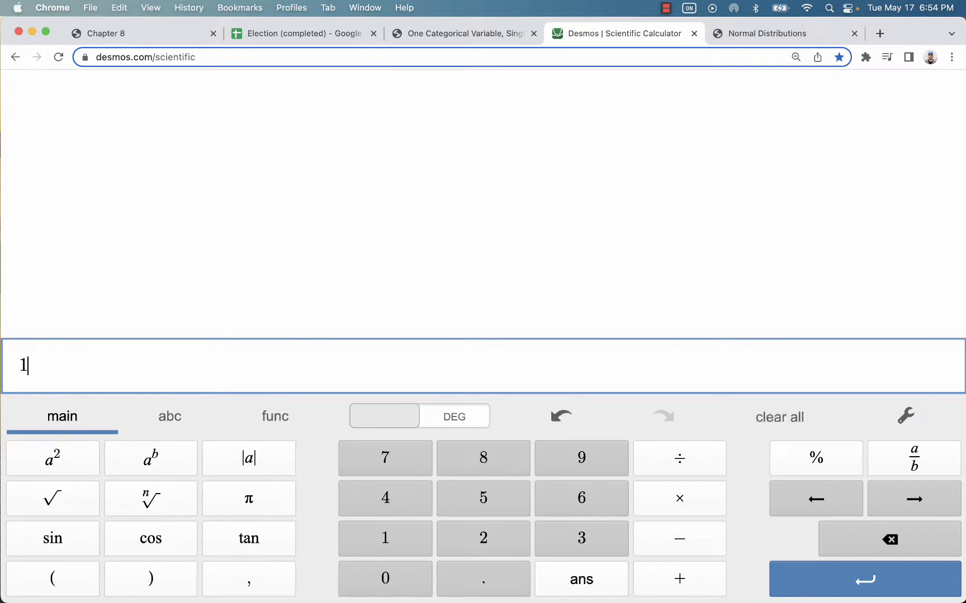
pyautogui.write('19')
pyautogui.press('BackSpace')
pyautogui.press('BackSpace')
pyautogui.write('1.9')
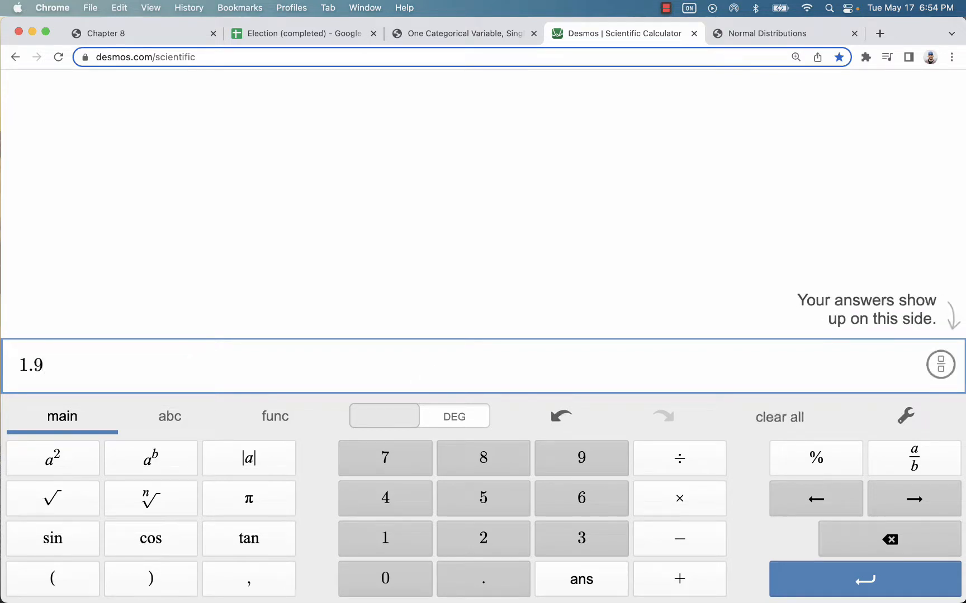
pyautogui.write('6')
pyautogui.write('*')
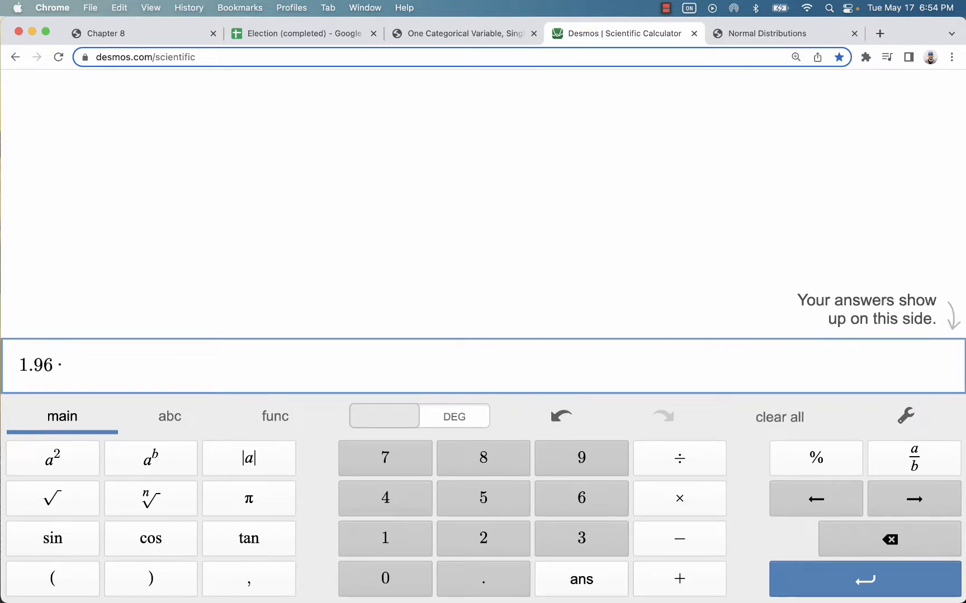
pyautogui.write('sqrt')
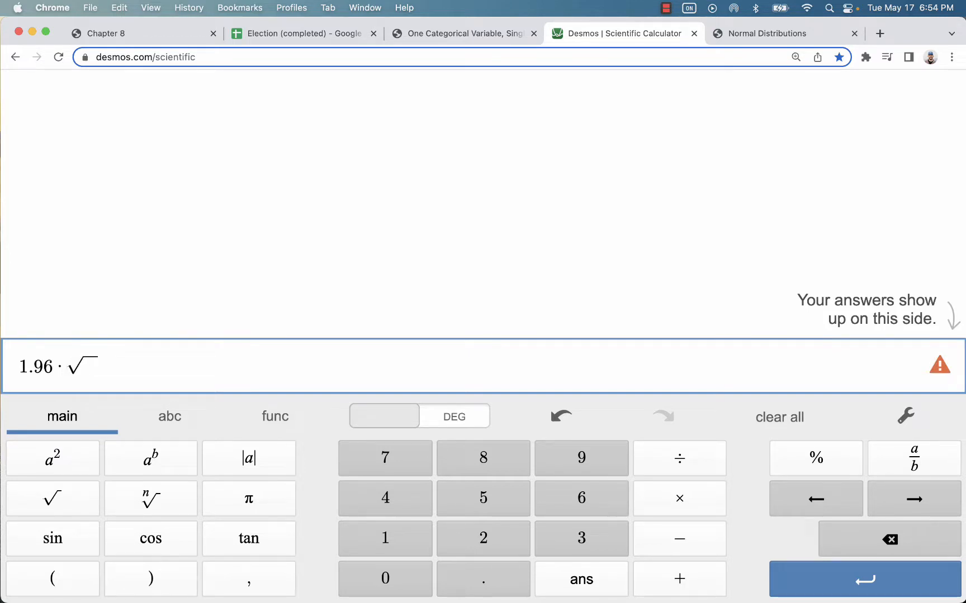
pyautogui.write('0.4')
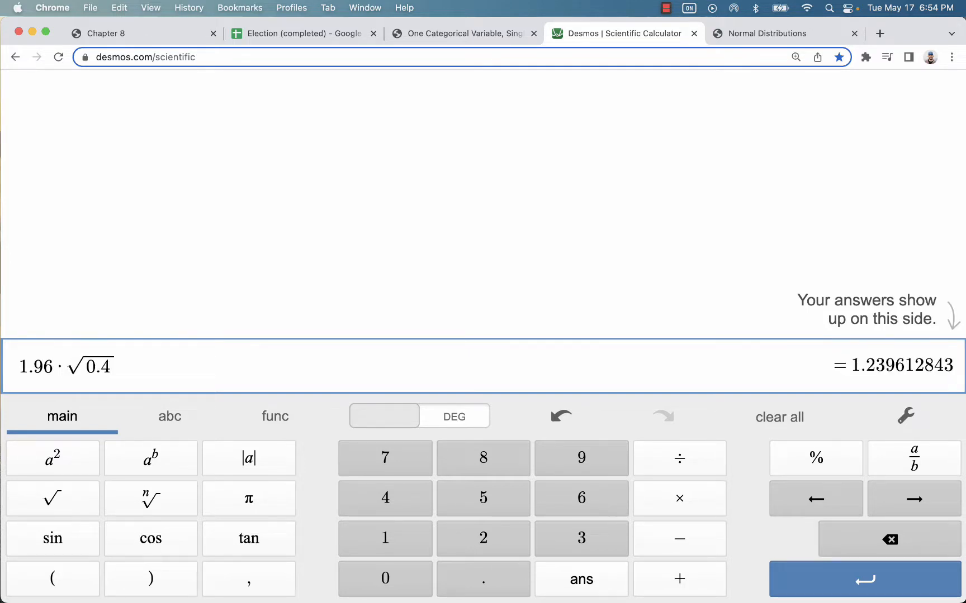
pyautogui.write('*0.6')
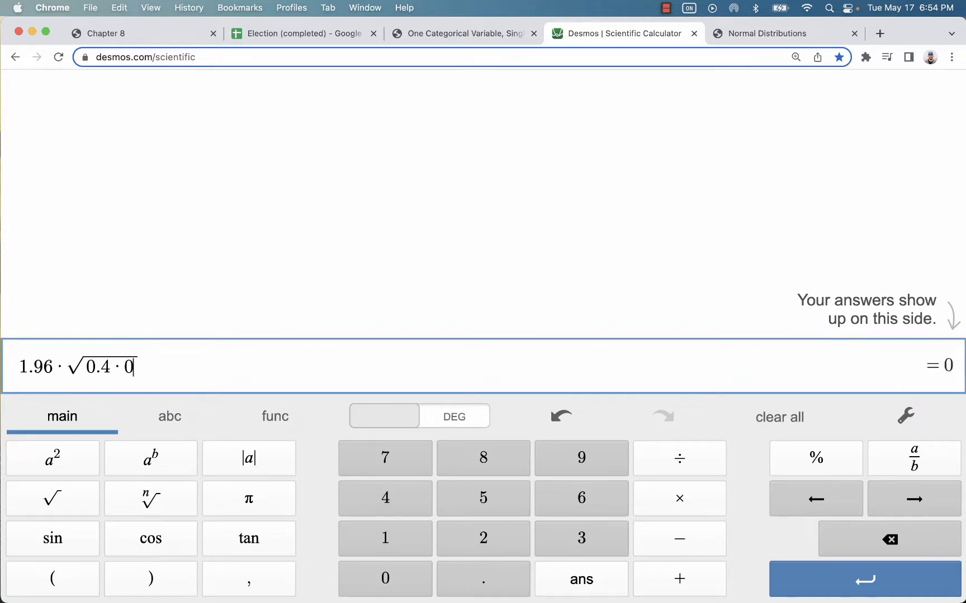
pyautogui.hotkey('shift', 'Left')
pyautogui.hotkey('shift', 'Left')
pyautogui.hotkey('shift', 'Left')
pyautogui.hotkey('shift', 'Left')
pyautogui.hotkey('shift', 'Left')
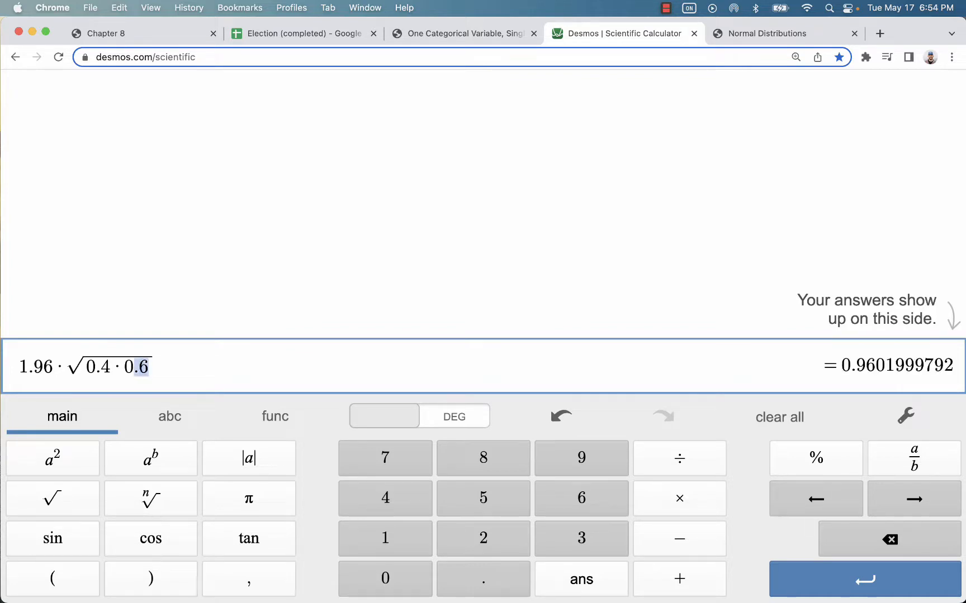
pyautogui.hotkey('shift', 'Left')
pyautogui.hotkey('shift', 'Left')
pyautogui.write('/')
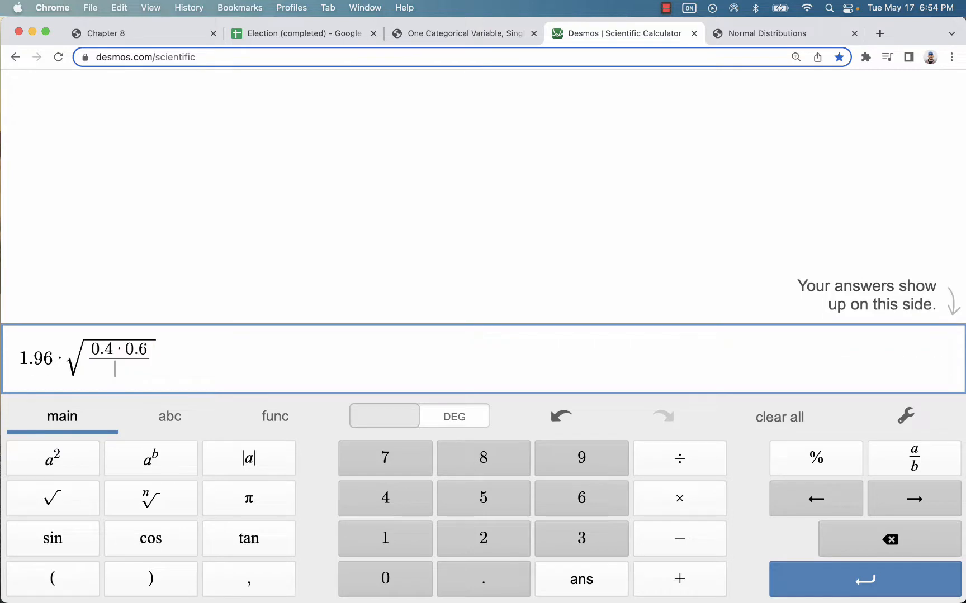
pyautogui.write('60')
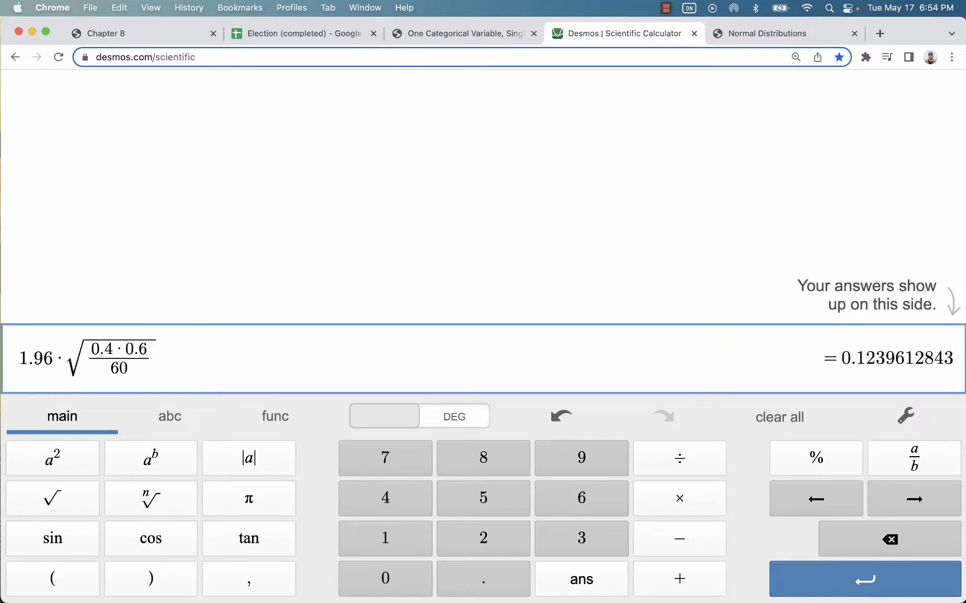
pyautogui.moveTo(841, 353); pyautogui.dragTo(875, 358)
pyautogui.click(284, 373)
pyautogui.press('Return')
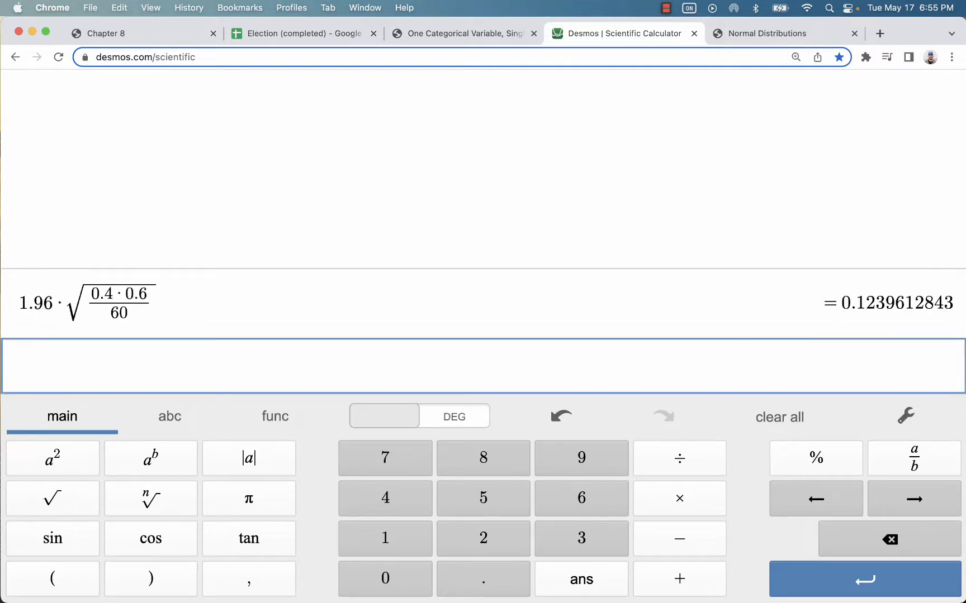
# Step: Compute the lower bound 0.4-0.12 = 0.28, then enter 0.4+0.12 for the upper bound
pyautogui.write('0.4 −')
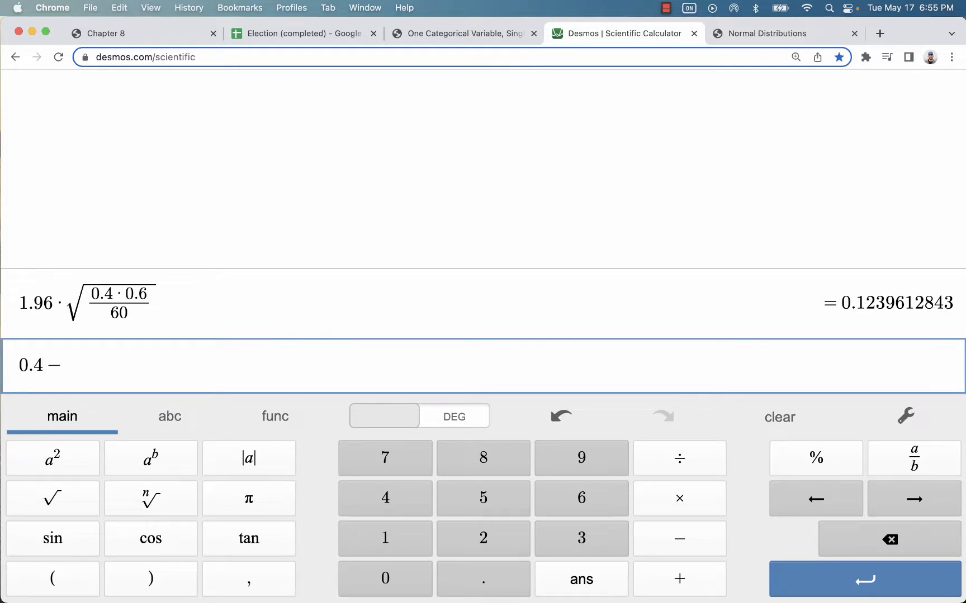
pyautogui.write('-0.12')
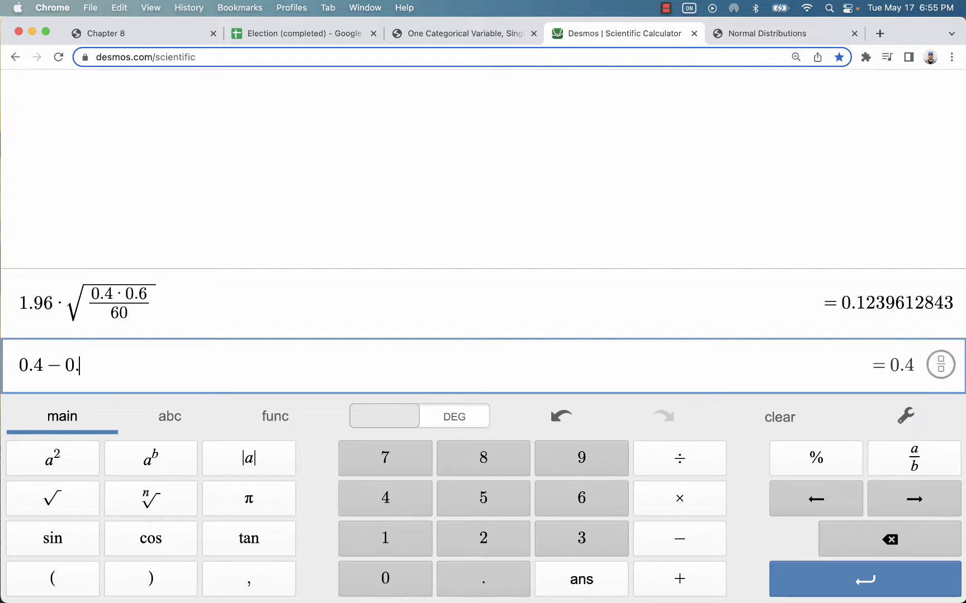
pyautogui.press('Return')
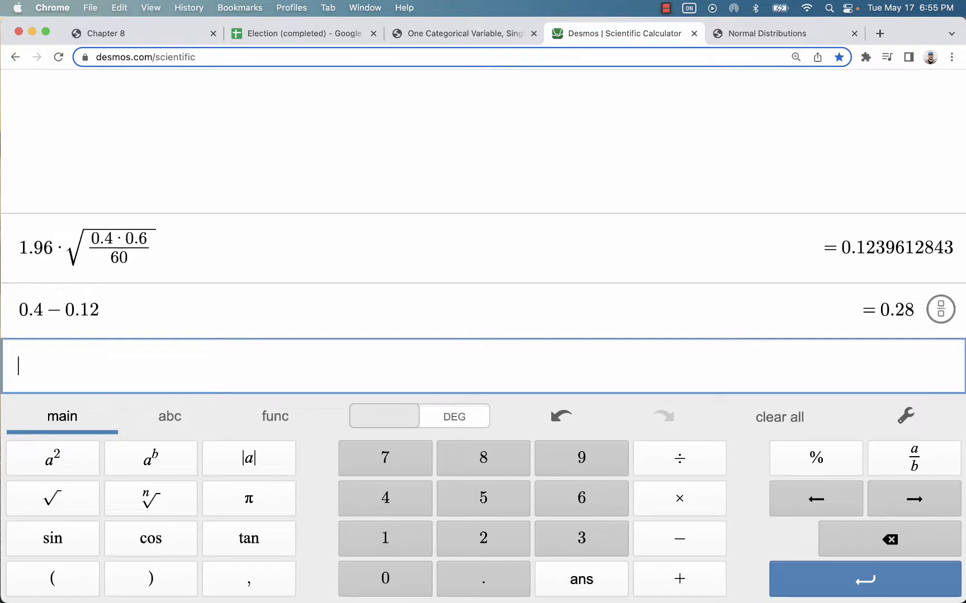
pyautogui.write('-')
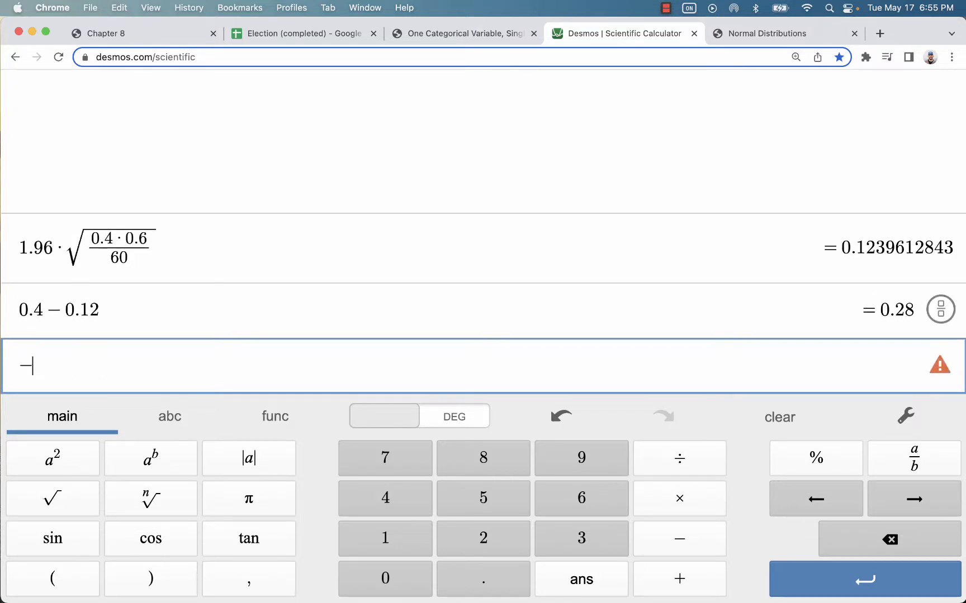
pyautogui.press('BackSpace')
pyautogui.write('0,.4')
pyautogui.press('BackSpace')
pyautogui.press('BackSpace')
pyautogui.press('BackSpace')
pyautogui.write('.4+')
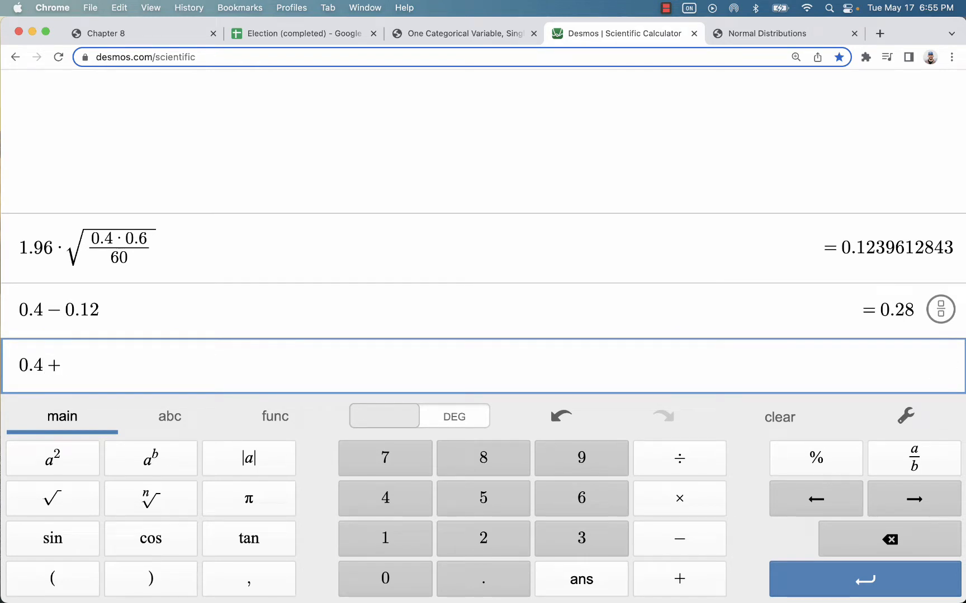
pyautogui.write('0.12')
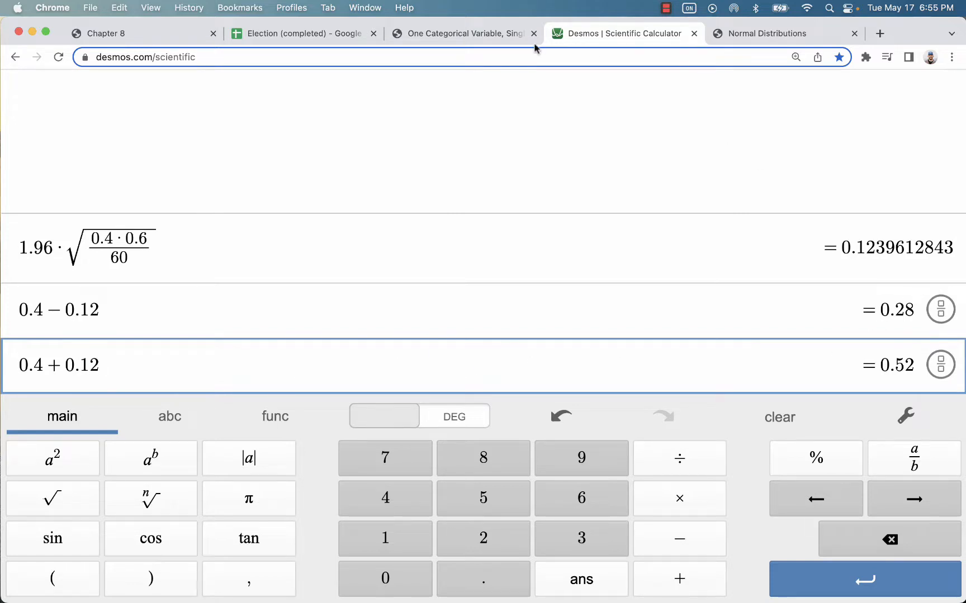
# Step: Change both bounds to use a 0.124 margin, giving 0.276 and 0.524, matching Stapplet's interval
pyautogui.click(468, 34)
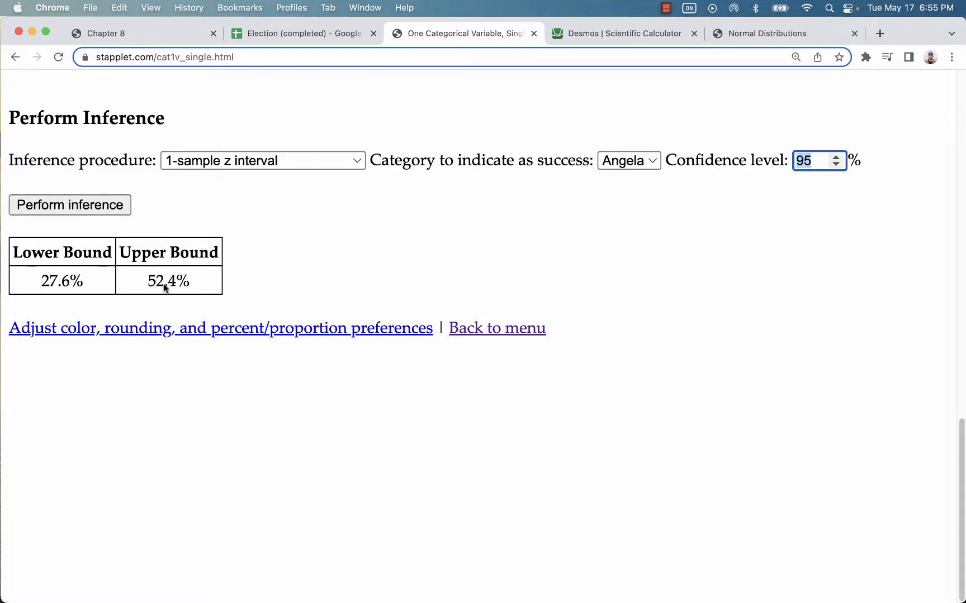
pyautogui.click(639, 33)
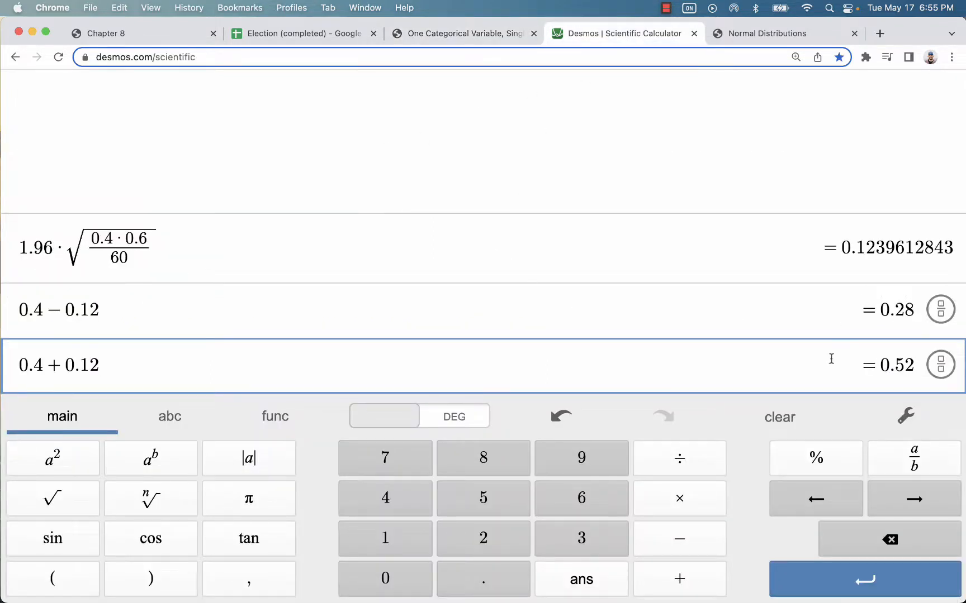
pyautogui.click(199, 317)
pyautogui.write('4')
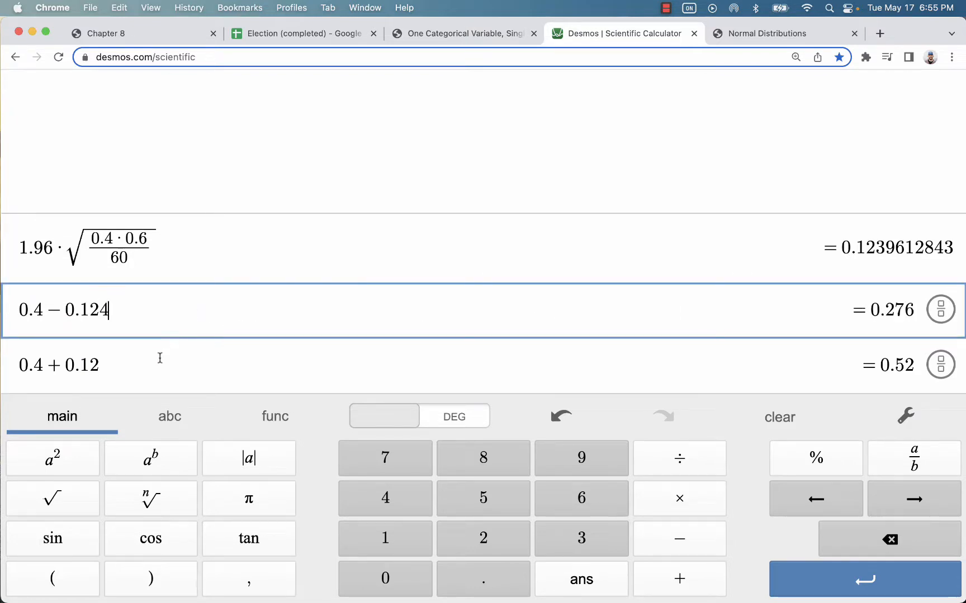
pyautogui.click(154, 366)
pyautogui.write('4')
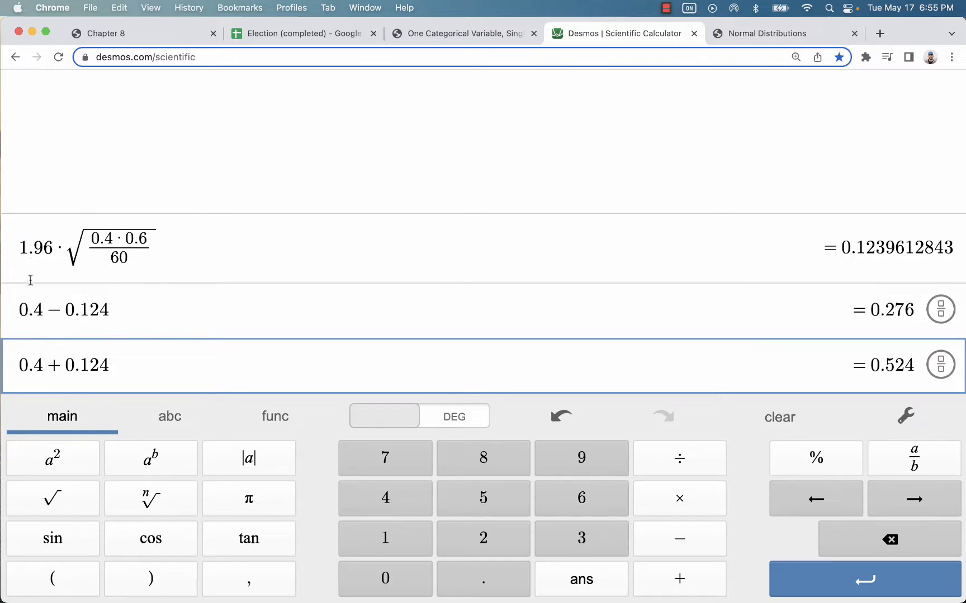
pyautogui.click(415, 34)
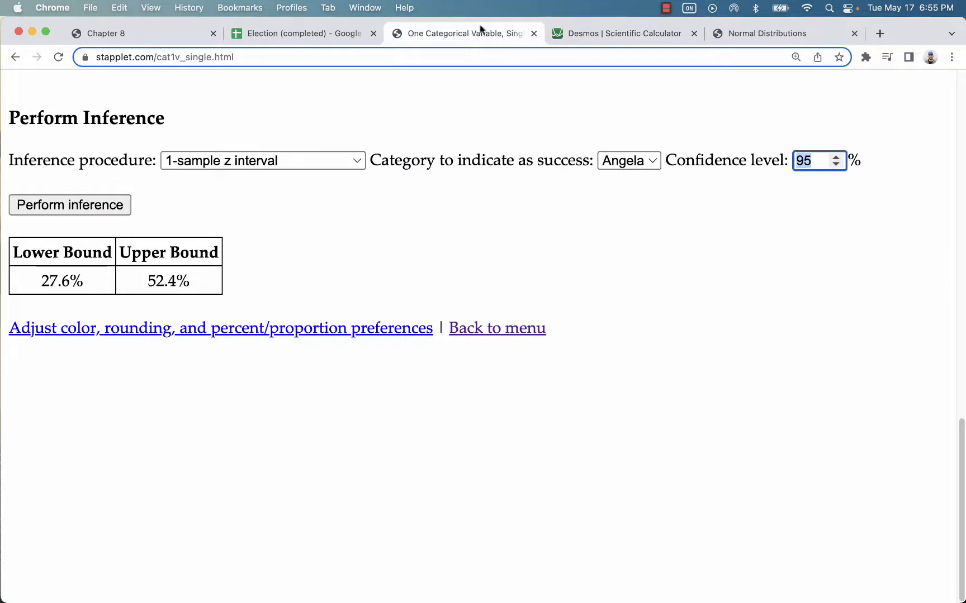
# Step: Recheck the 1.96 critical value for the 0.95 central area on the Normal Distributions page
pyautogui.click(729, 32)
pyautogui.scroll(2, 419, 249)
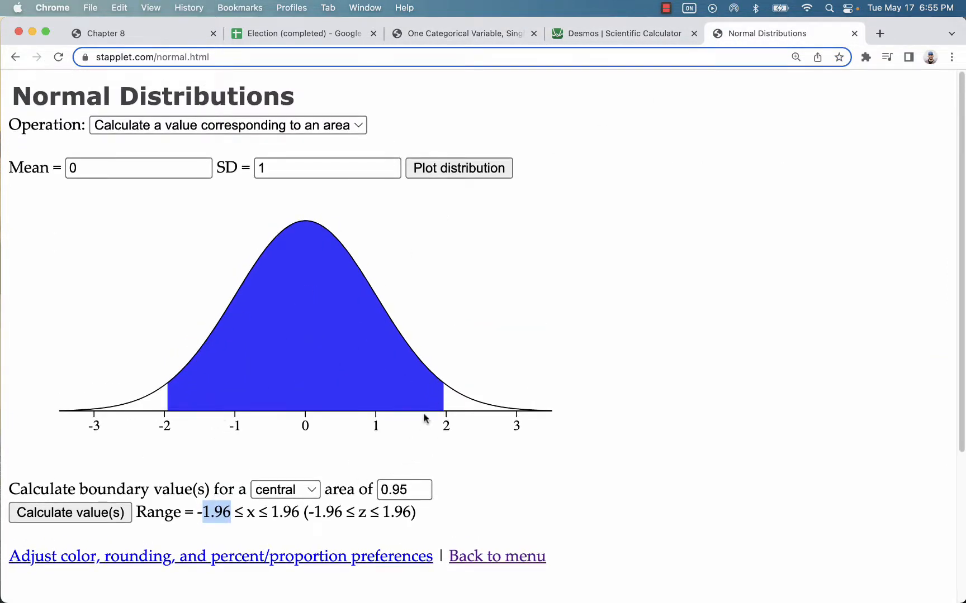
pyautogui.moveTo(405, 489); pyautogui.dragTo(370, 490)
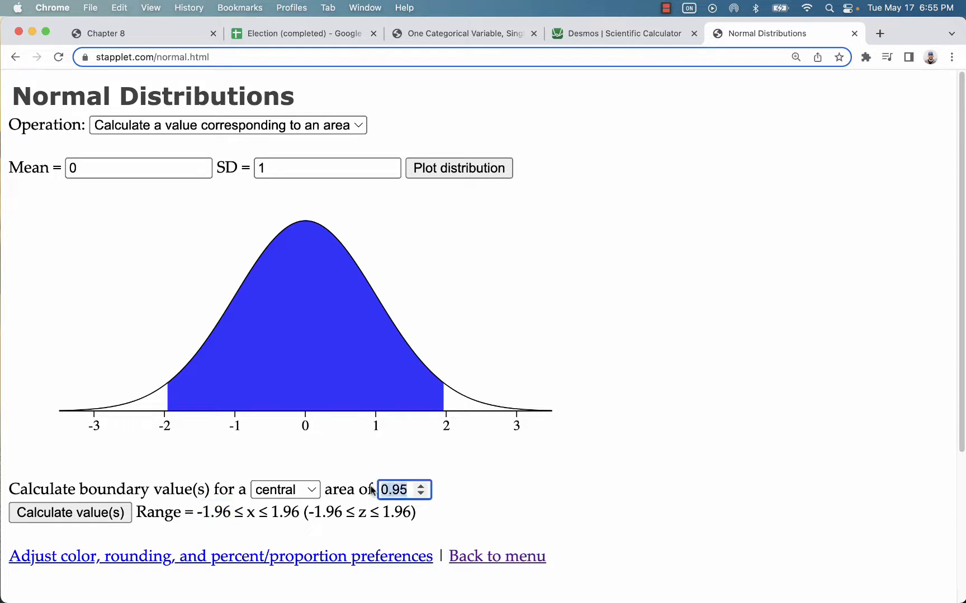
# Step: Switch the one-variable page's Input data as option to Raw data and confirm with OK
pyautogui.click(459, 35)
pyautogui.scroll(10, 366, 334)
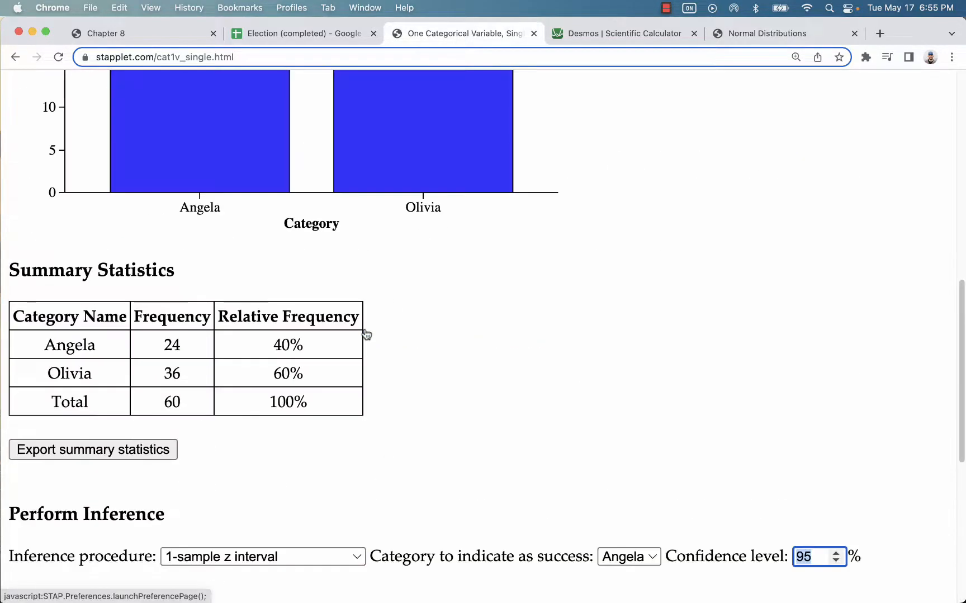
pyautogui.scroll(-10, 340, 354)
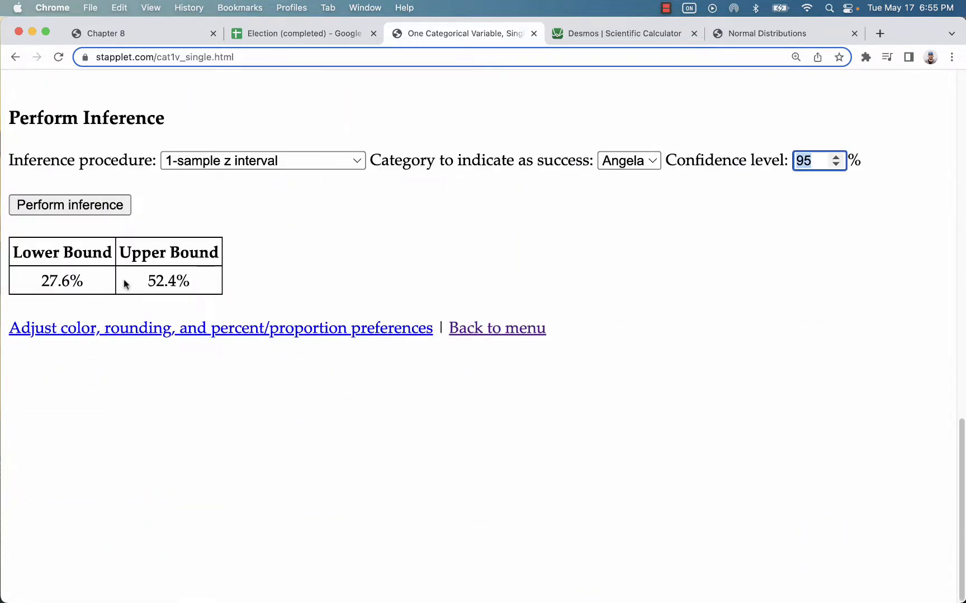
pyautogui.scroll(10, 125, 284)
pyautogui.click(191, 147)
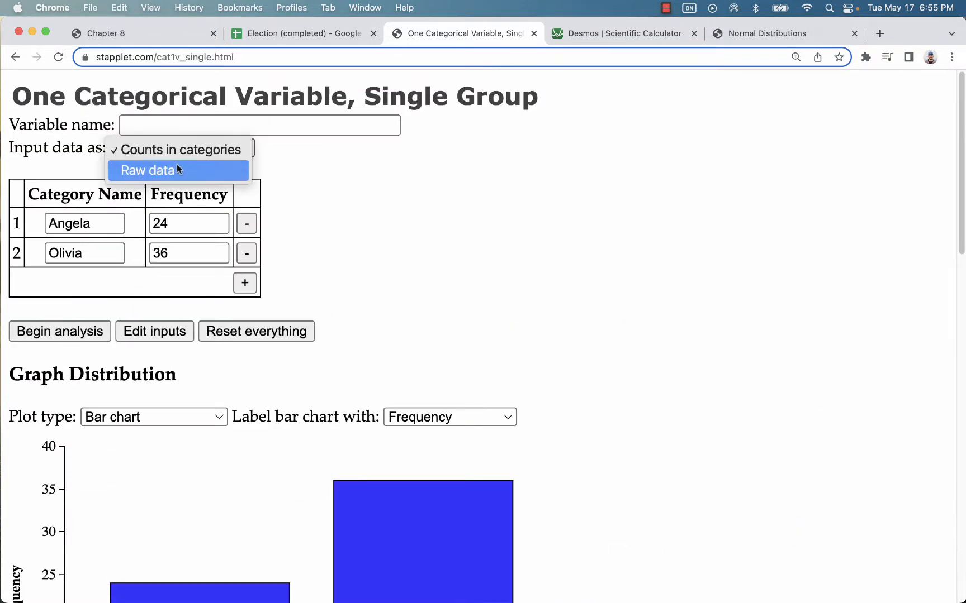
pyautogui.click(177, 169)
pyautogui.click(613, 141)
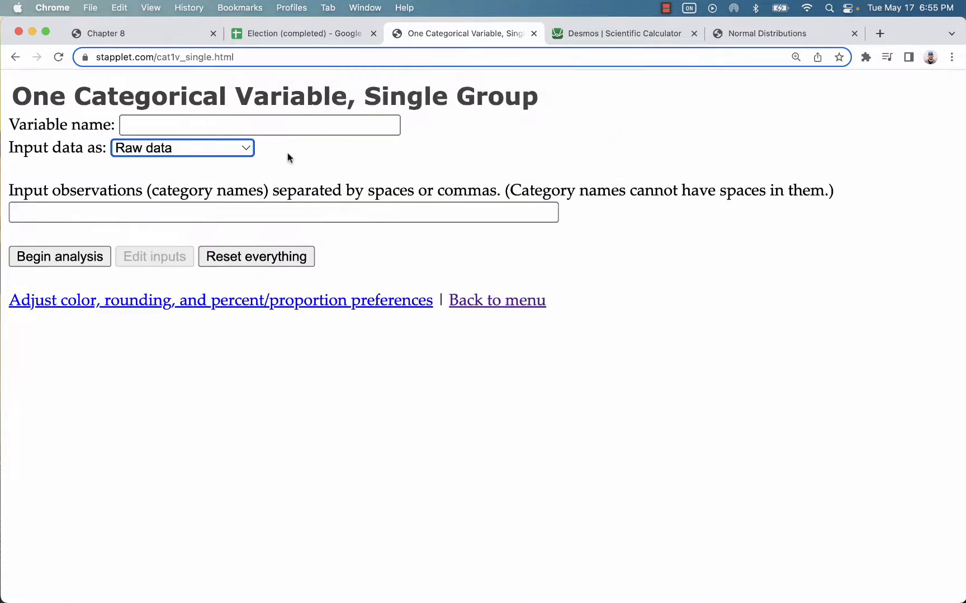
pyautogui.click(285, 34)
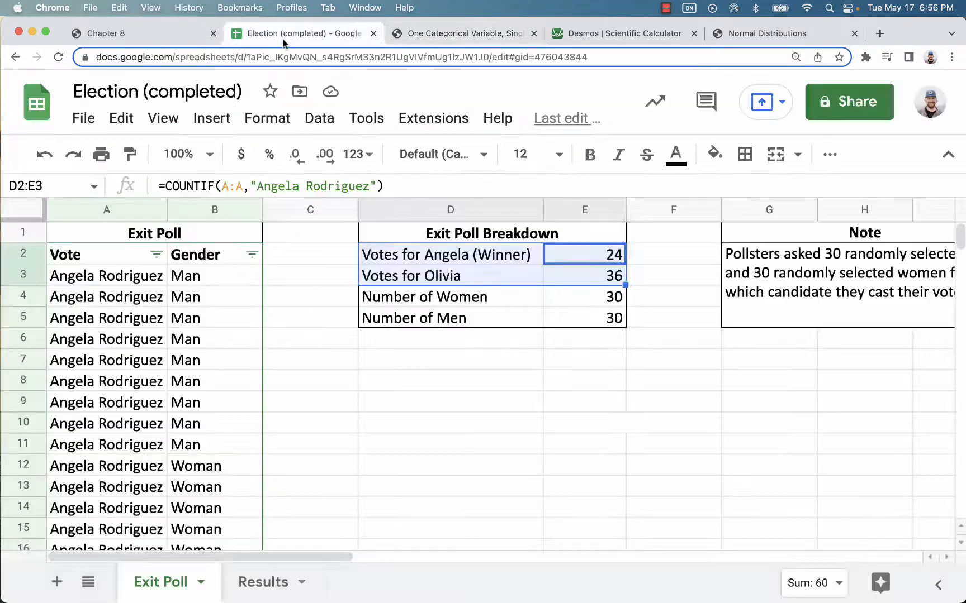
# Step: Copy the 60 votes in A3:A62 of the Vote column and return to Stapplet
pyautogui.moveTo(92, 275); pyautogui.dragTo(99, 317)
pyautogui.scroll(15, 99, 313)
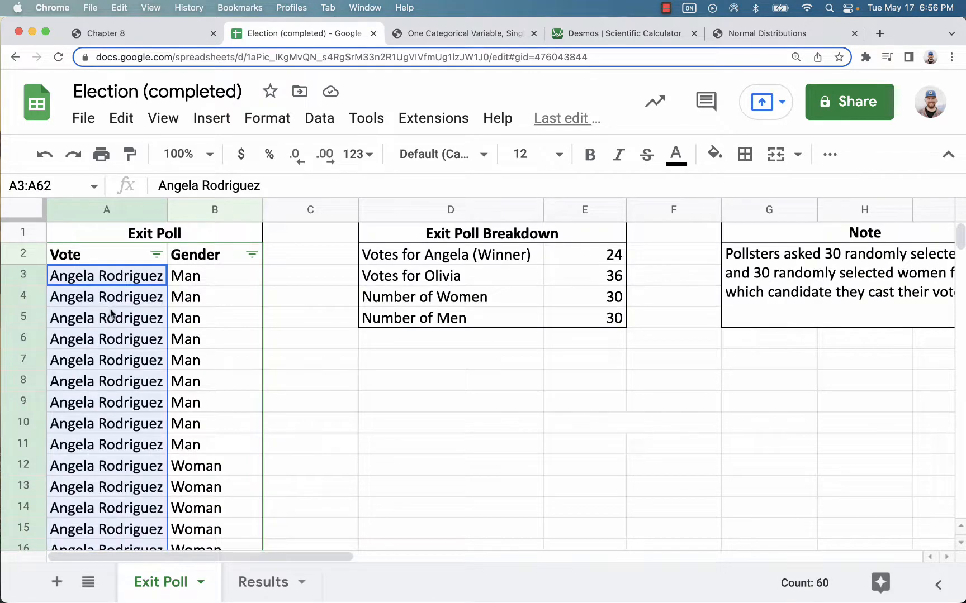
pyautogui.click(428, 32)
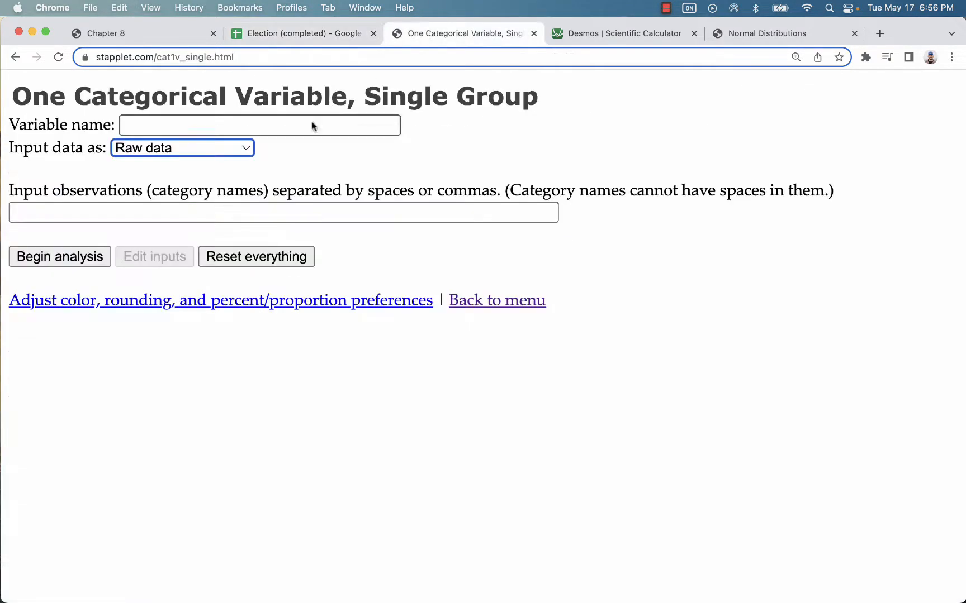
# Step: Paste the raw votes as observations and run the analysis, yielding four categories: 24, 24, 36, 36
pyautogui.click(129, 212)
pyautogui.press('super+v')
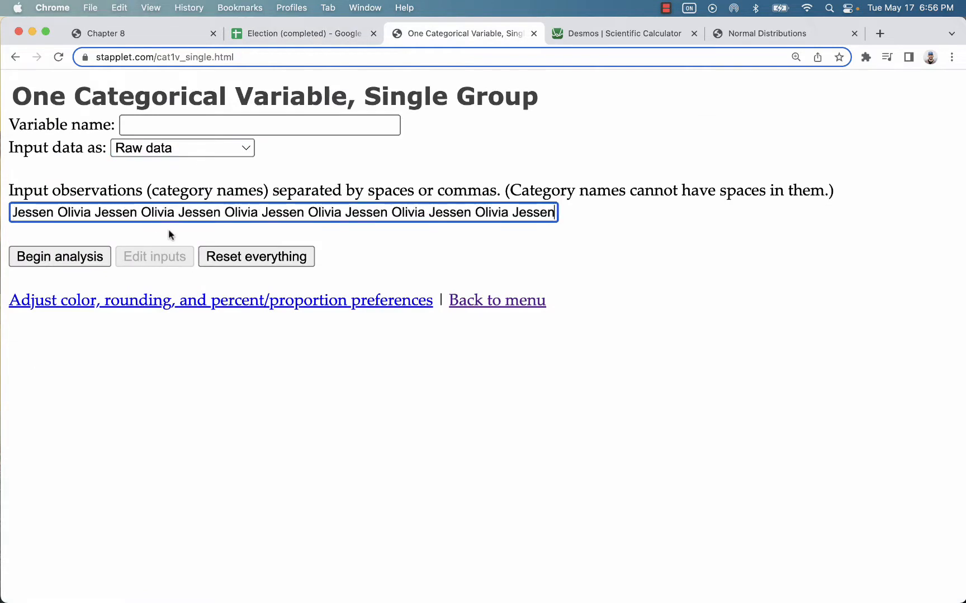
pyautogui.click(70, 260)
pyautogui.scroll(-5, 500, 314)
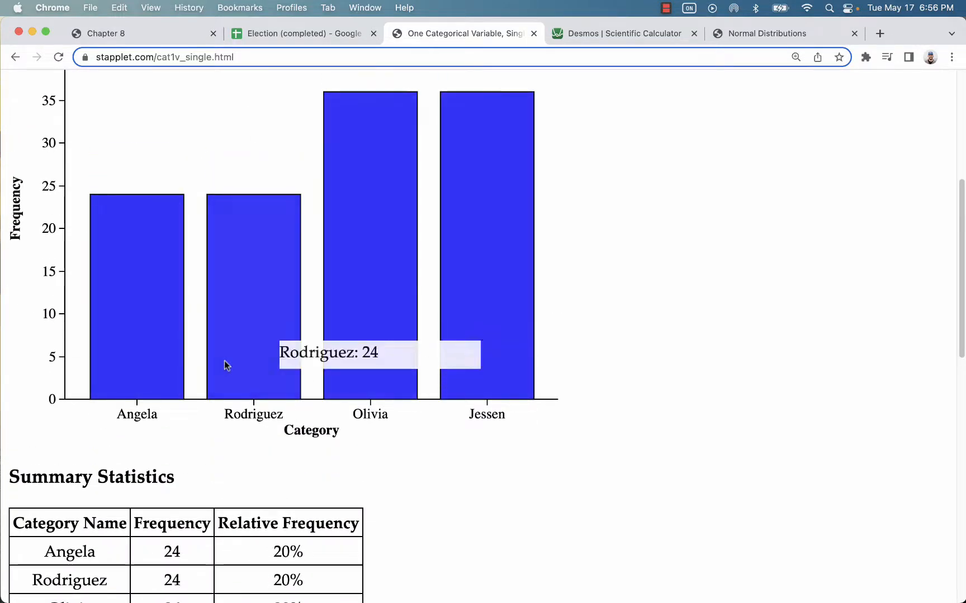
pyautogui.scroll(3, 169, 356)
pyautogui.scroll(3, 161, 341)
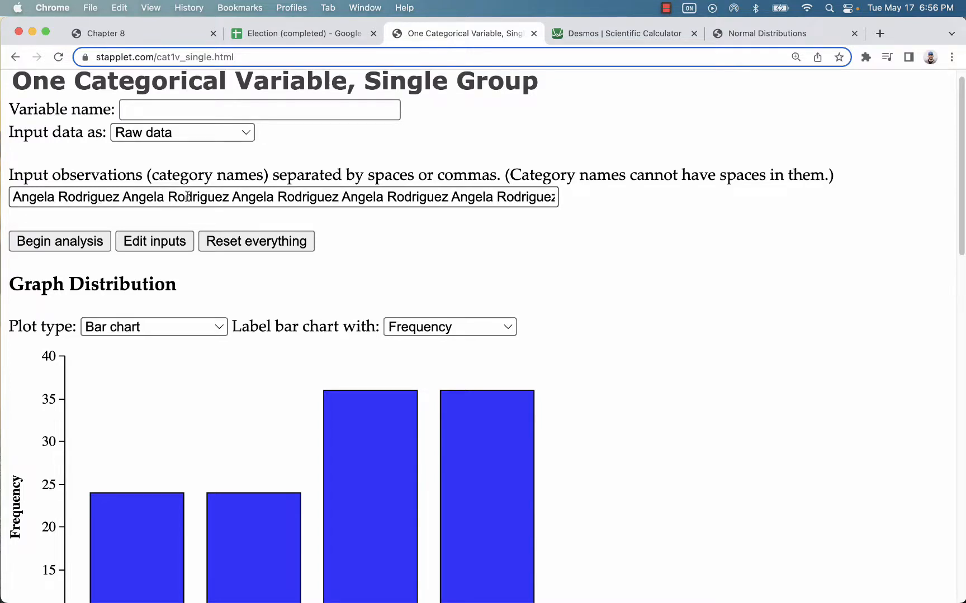
pyautogui.scroll(1, 188, 197)
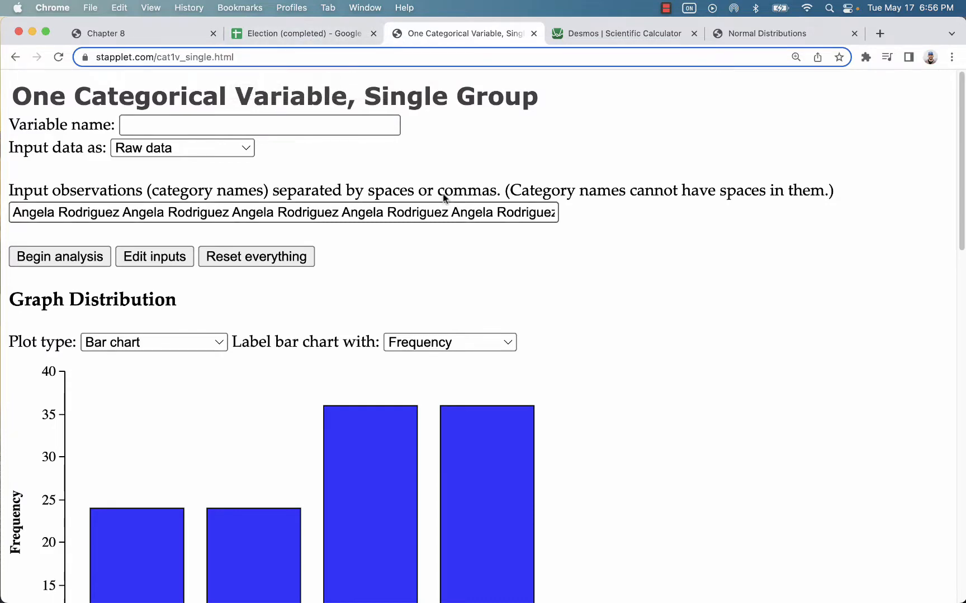
# Step: Return to the Election (completed) spreadsheet, check the full name in A3, and select C3
pyautogui.click(299, 34)
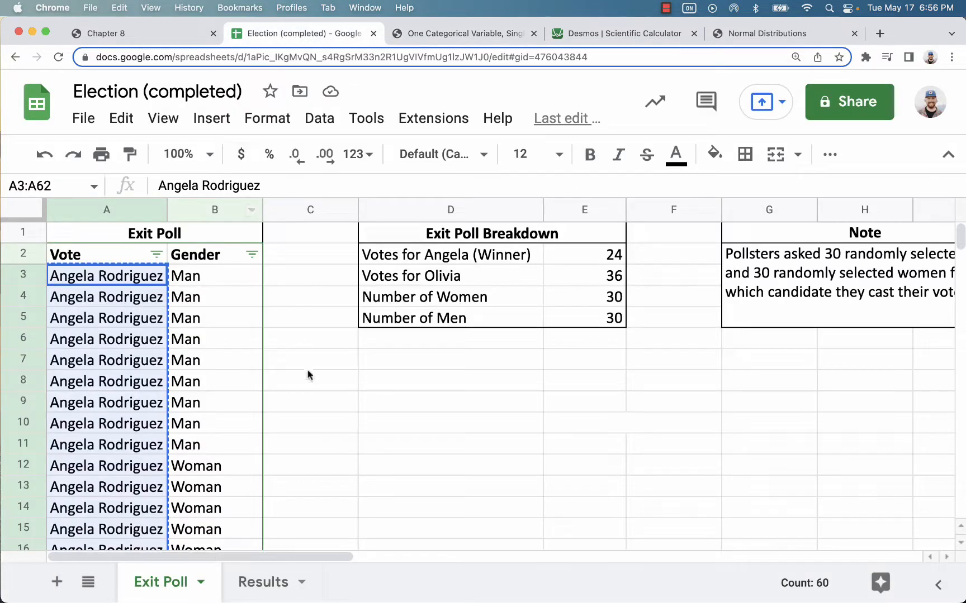
pyautogui.click(316, 403)
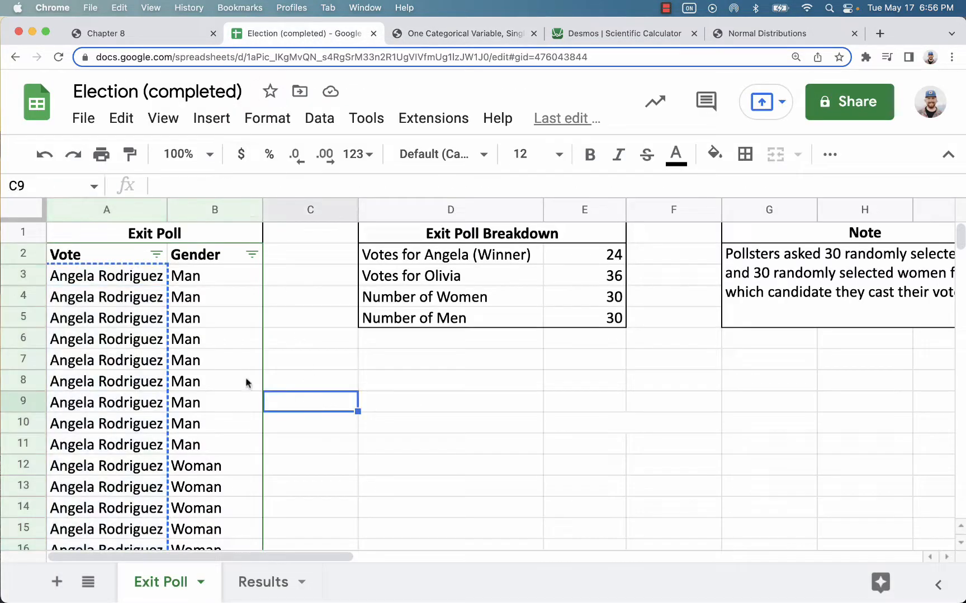
pyautogui.click(122, 279)
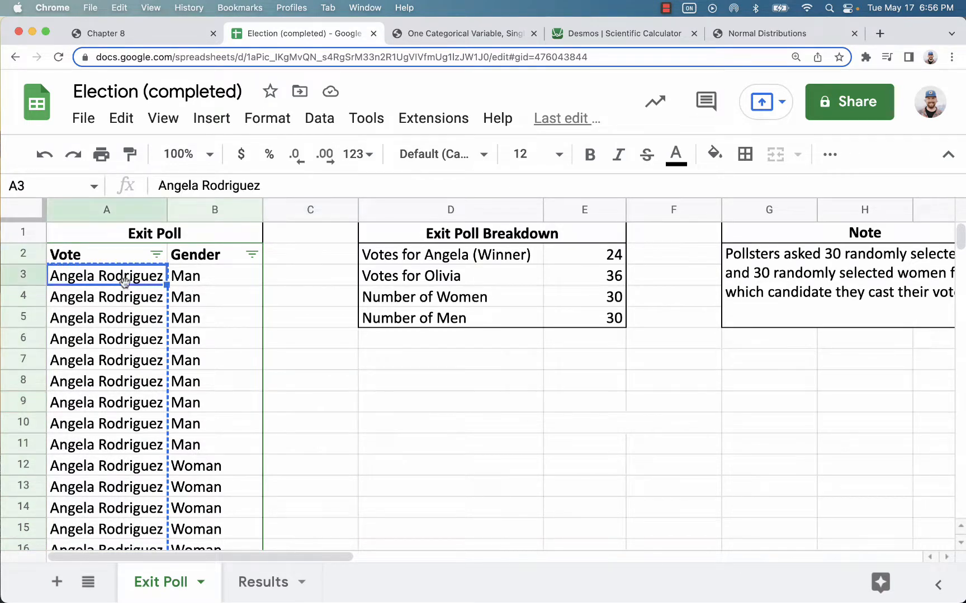
pyautogui.scroll(-15, 136, 303)
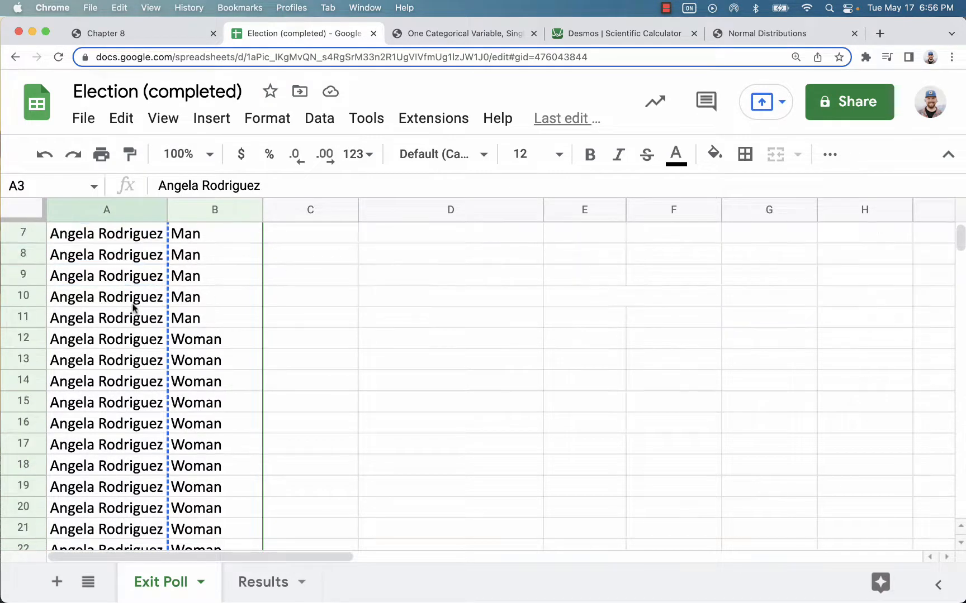
pyautogui.scroll(-3, 137, 304)
pyautogui.scroll(15, 137, 304)
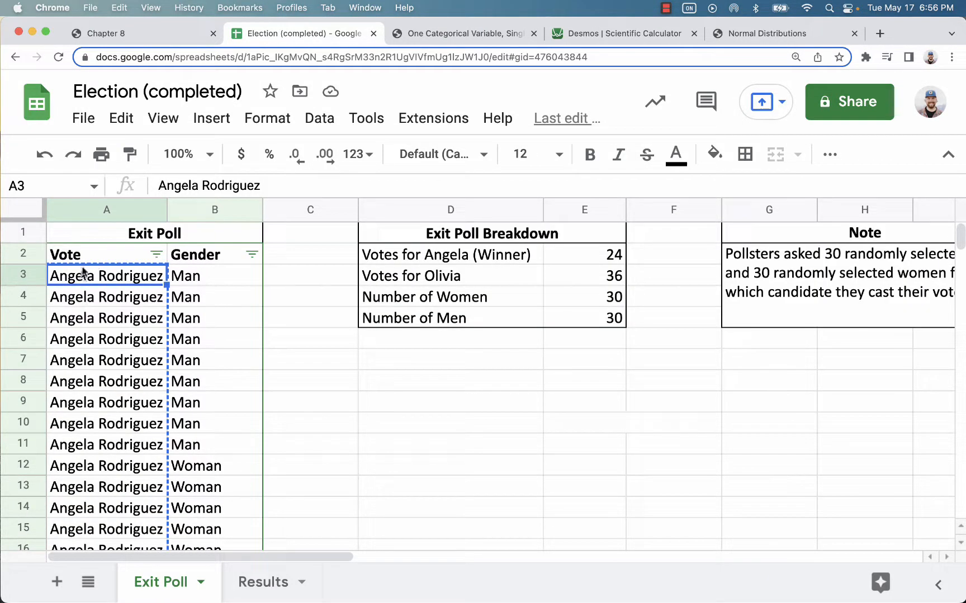
pyautogui.click(292, 281)
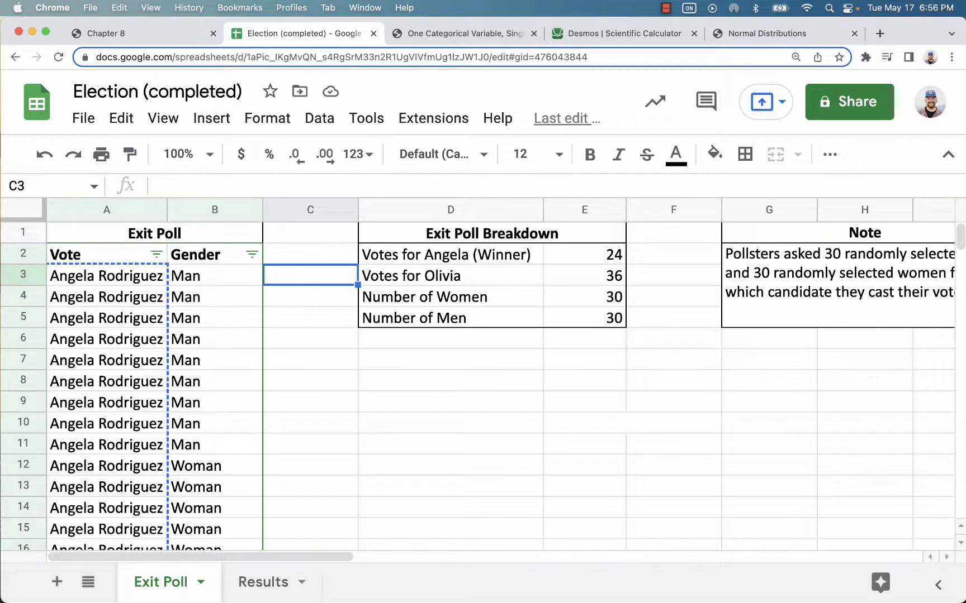
# Step: Enter =if(A3="Angela Rodriguez","Angela","Olivia") in cell C3
pyautogui.write('=if(')
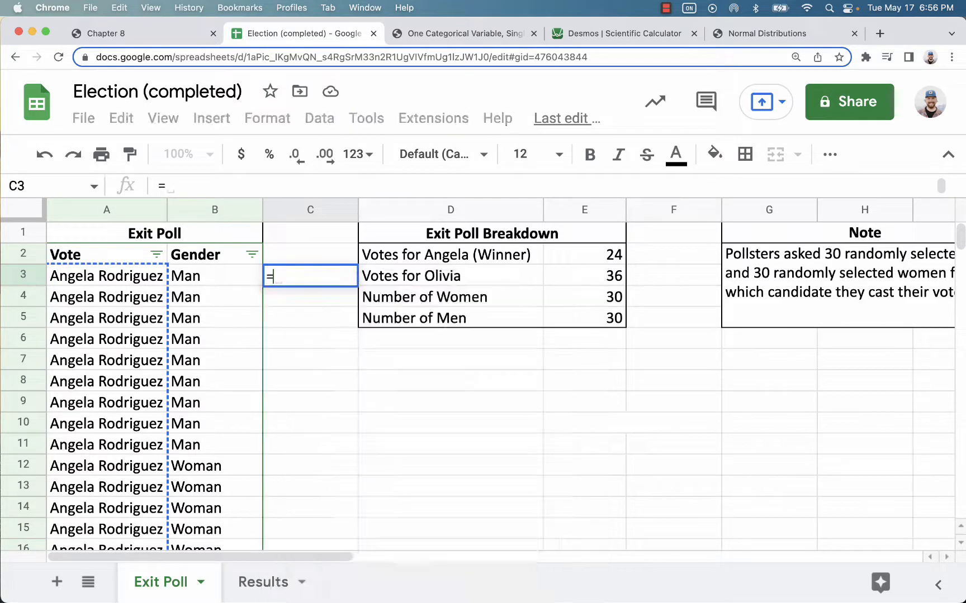
pyautogui.click(103, 282)
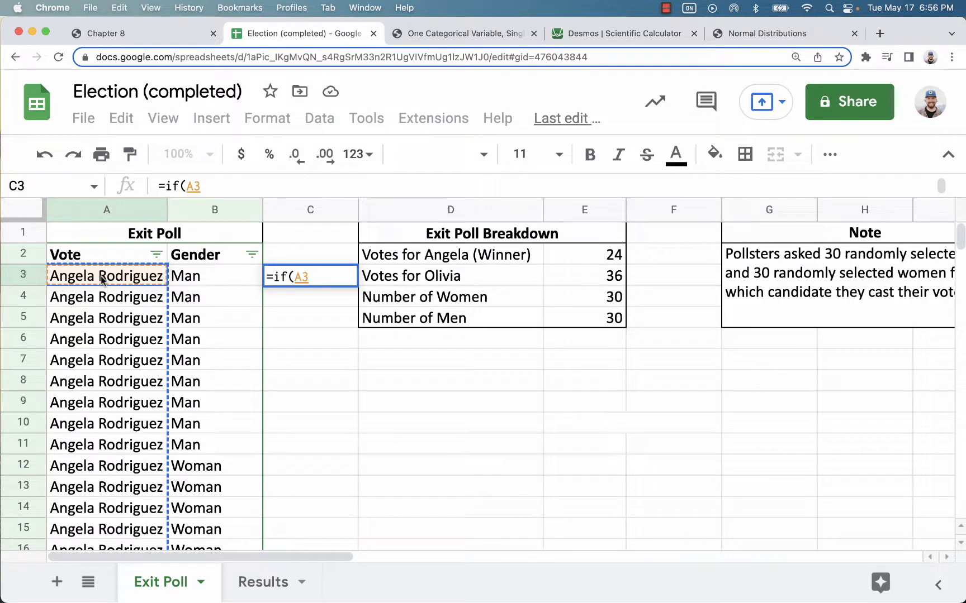
pyautogui.write('=')
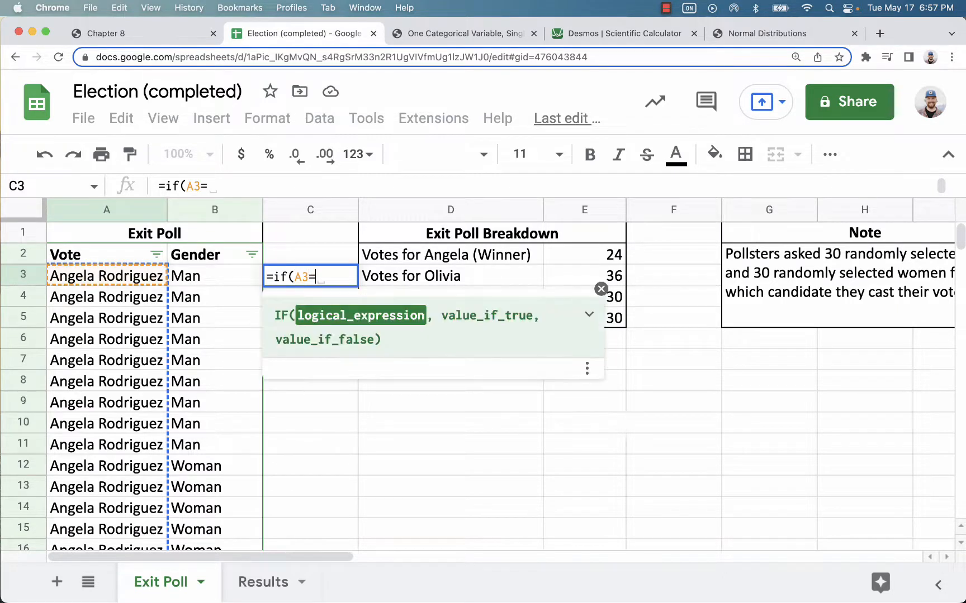
pyautogui.write('"Angekla')
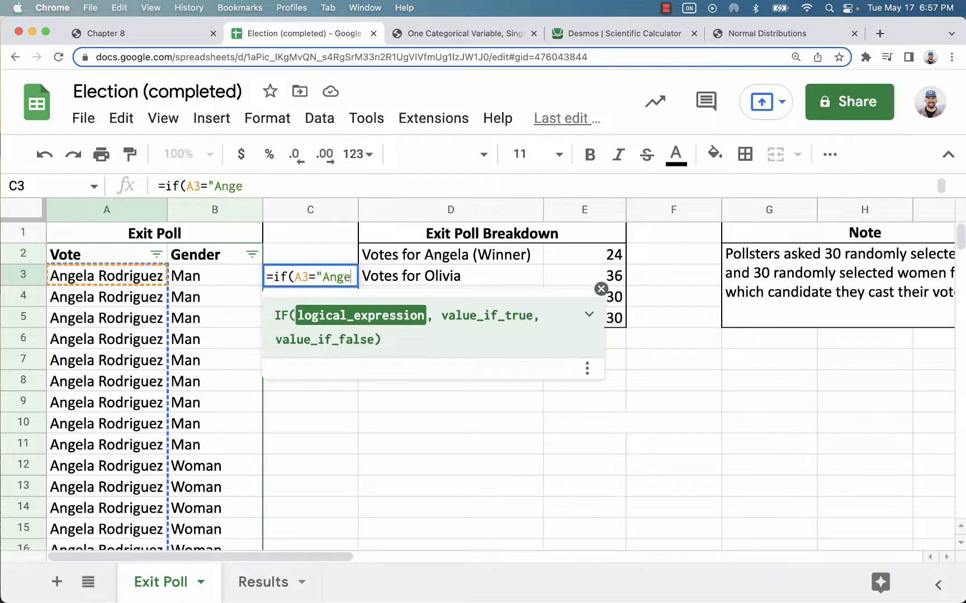
pyautogui.press('BackSpace')
pyautogui.press('BackSpace')
pyautogui.press('BackSpace')
pyautogui.write('la')
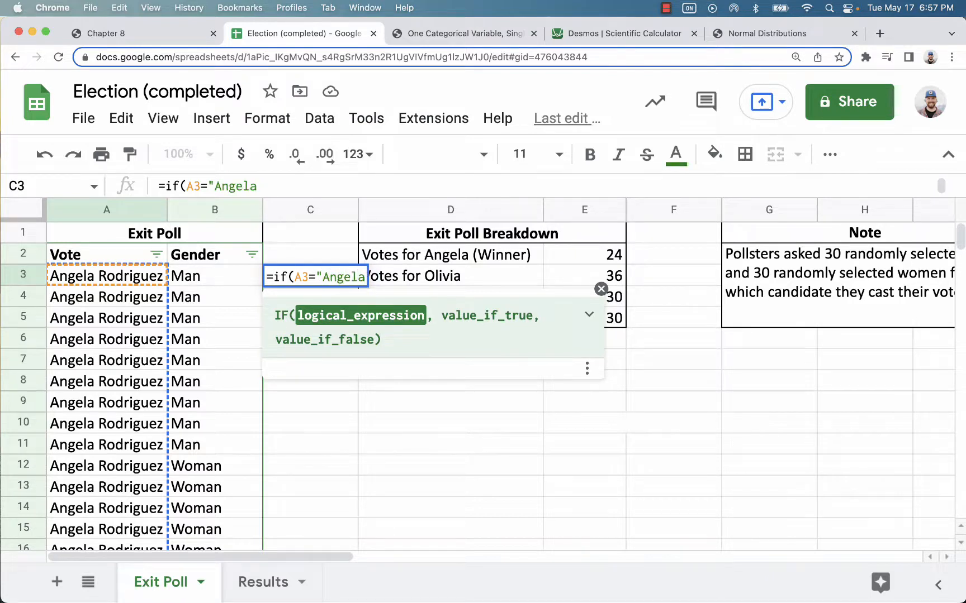
pyautogui.write(' Rodrig')
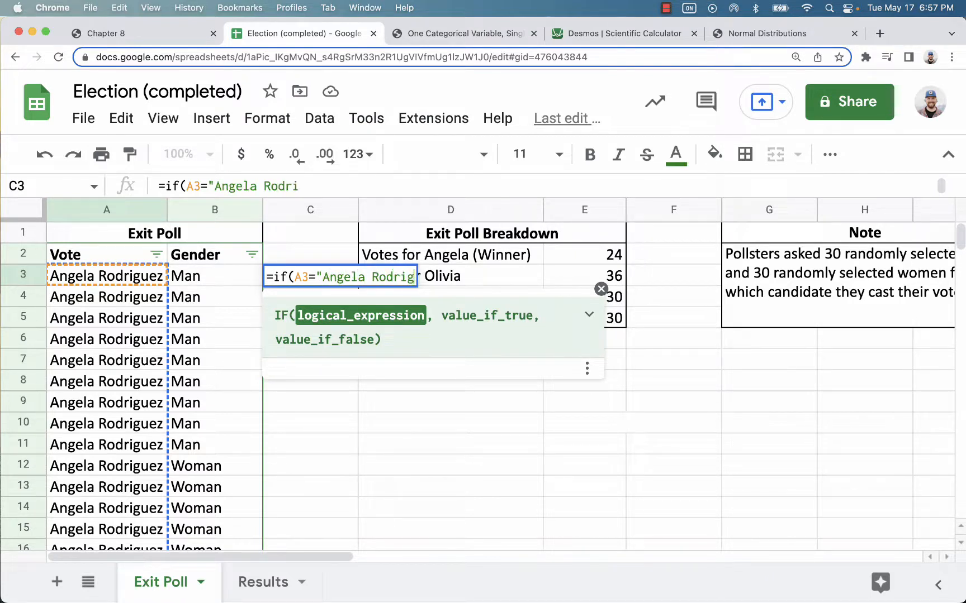
pyautogui.write('uez"')
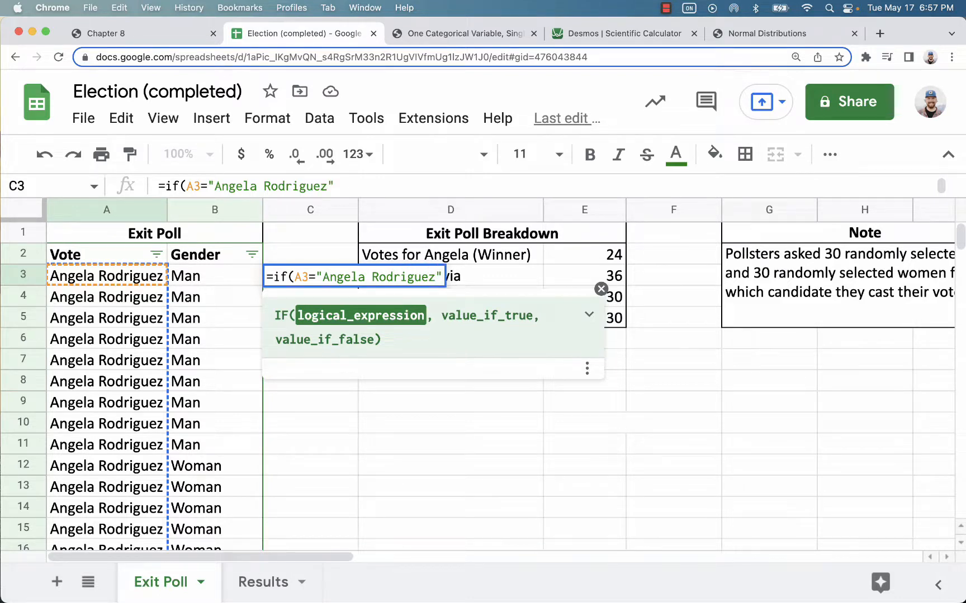
pyautogui.write(',')
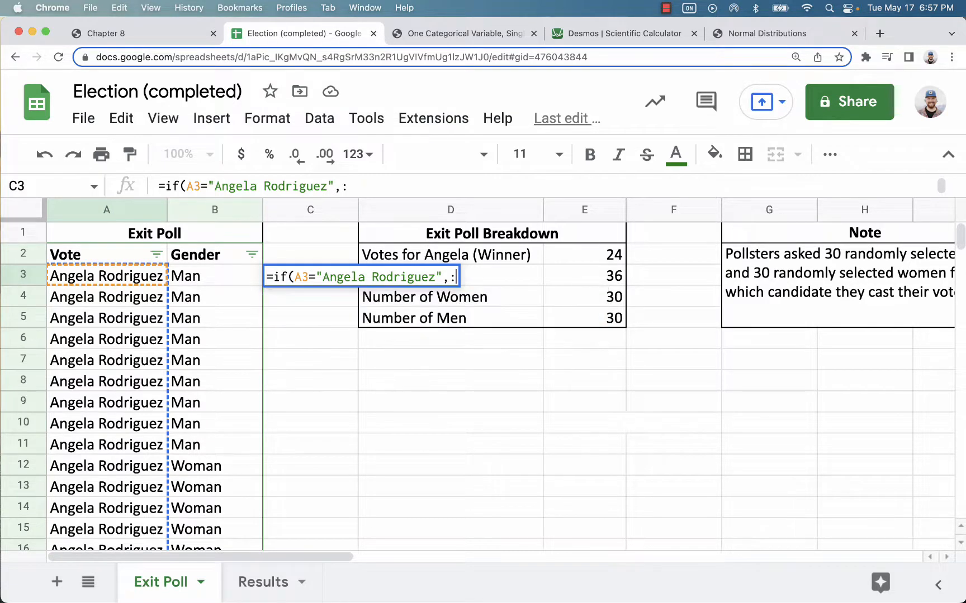
pyautogui.write('"Angela')
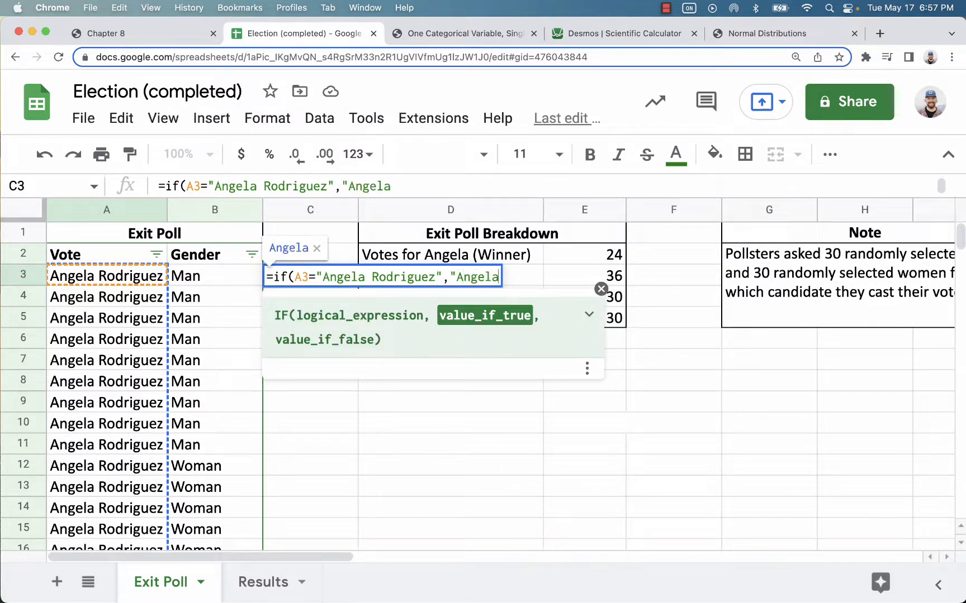
pyautogui.write('","')
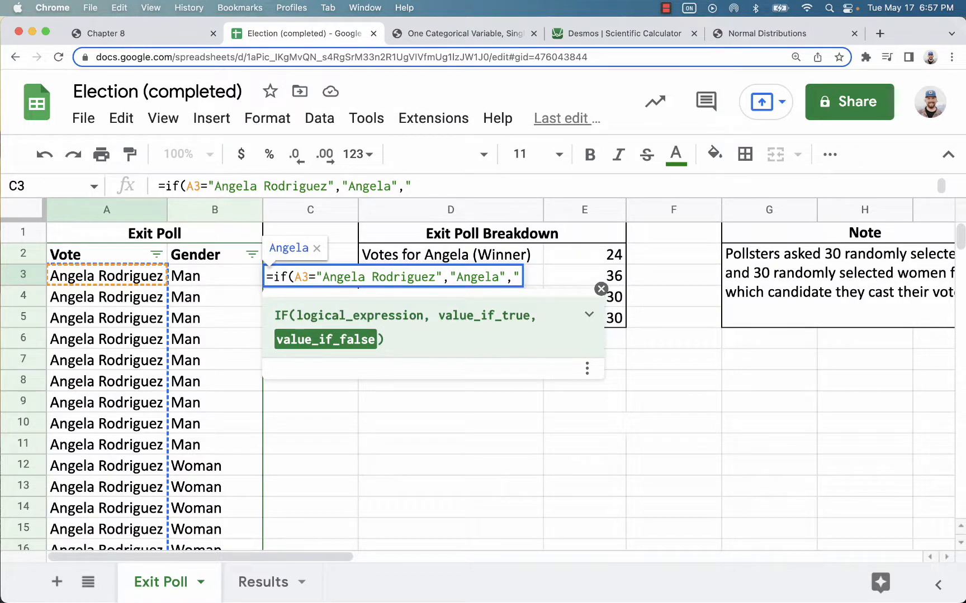
pyautogui.write('Olivia"')
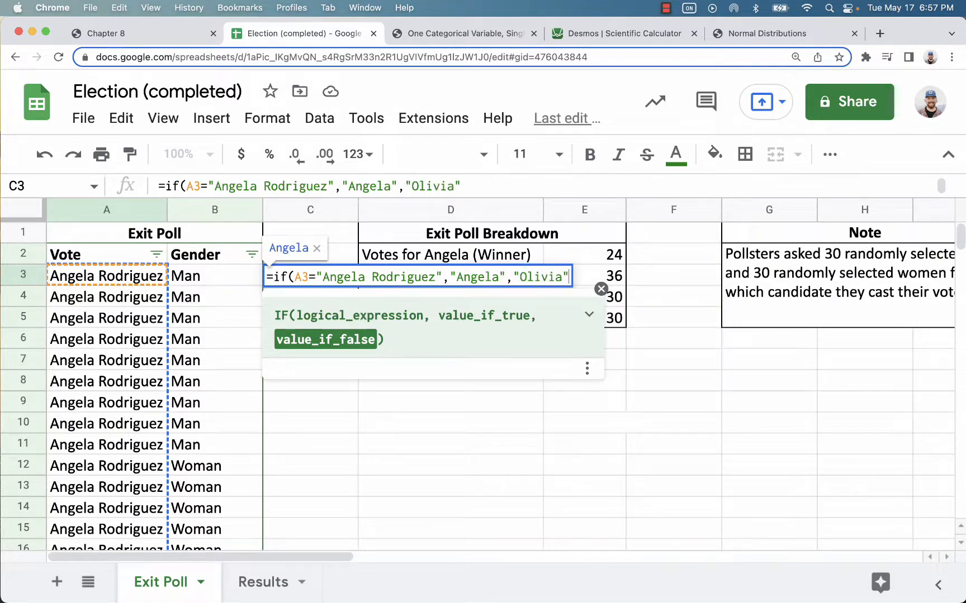
pyautogui.write(')')
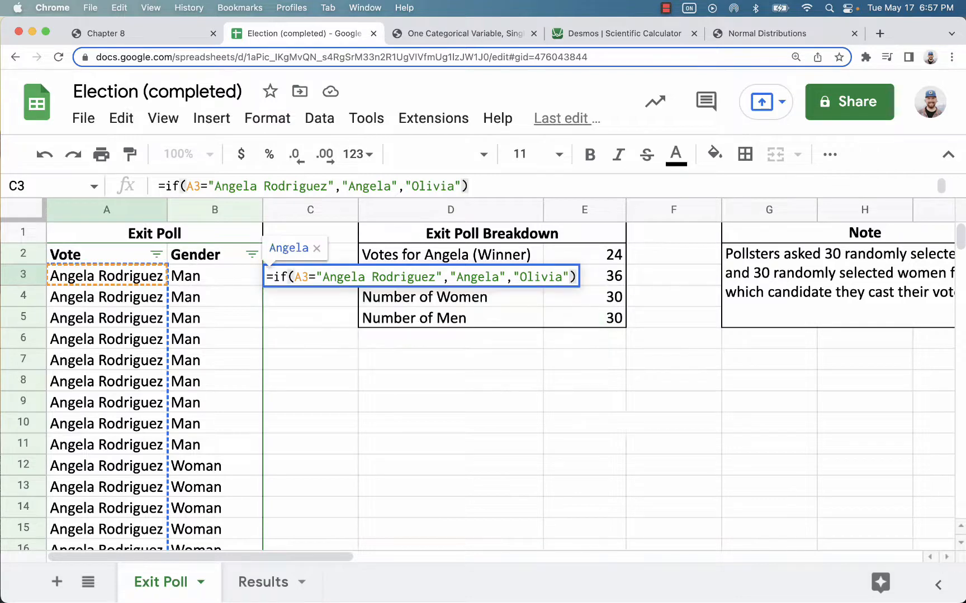
pyautogui.press('Return')
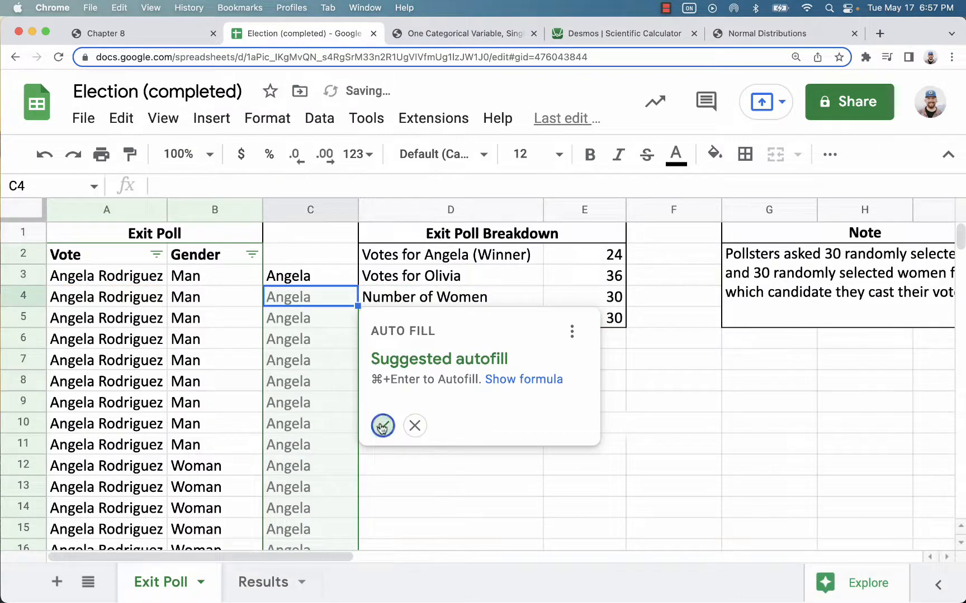
pyautogui.click(383, 428)
pyautogui.click(305, 276)
pyautogui.press('Return')
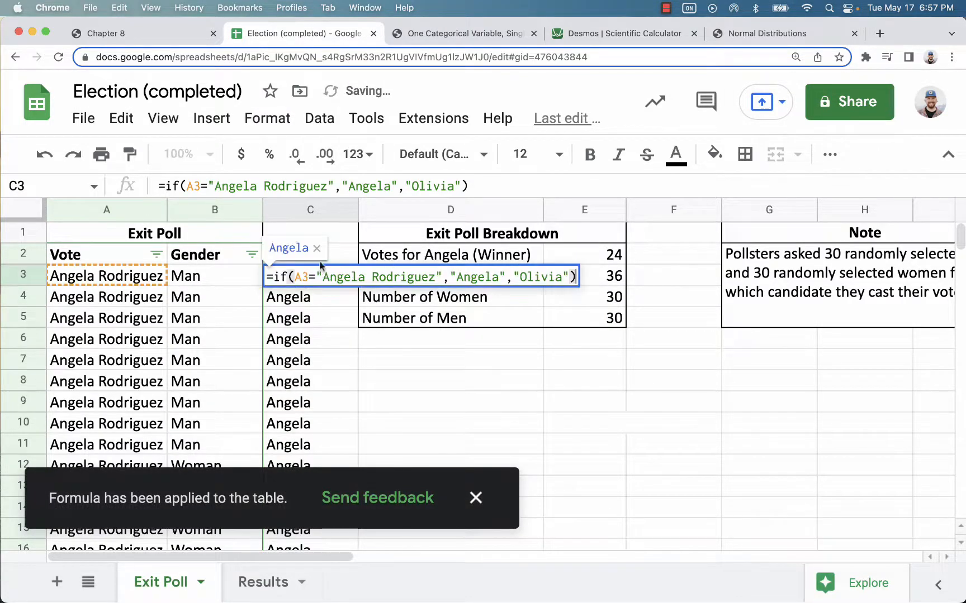
pyautogui.click(190, 185)
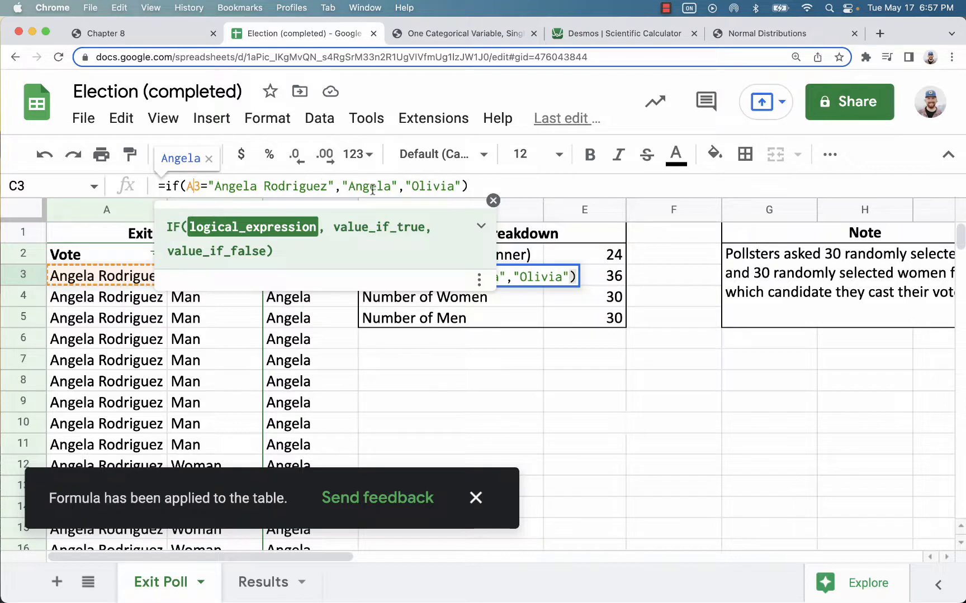
pyautogui.click(352, 186)
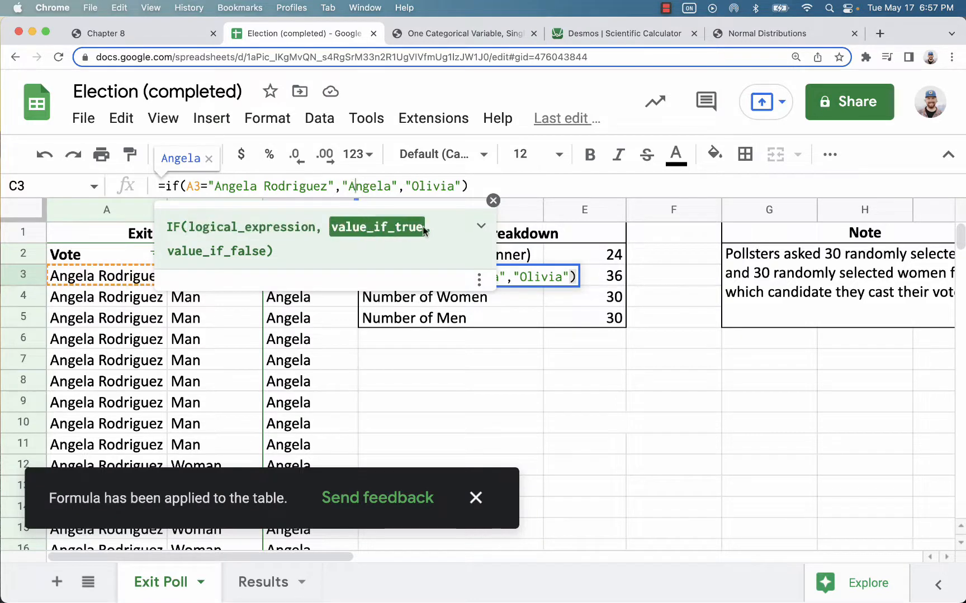
pyautogui.click(245, 246)
pyautogui.click(272, 186)
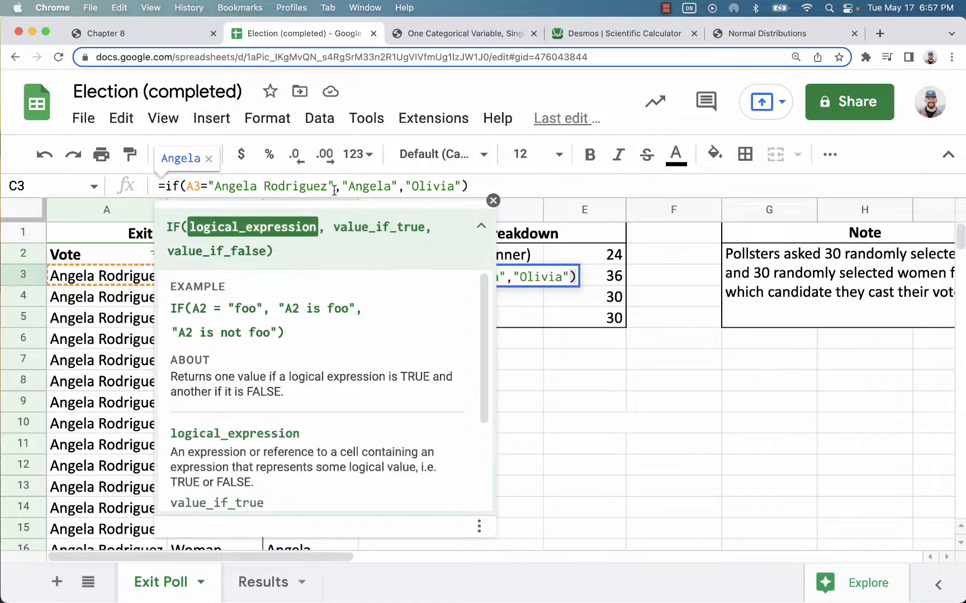
pyautogui.click(434, 185)
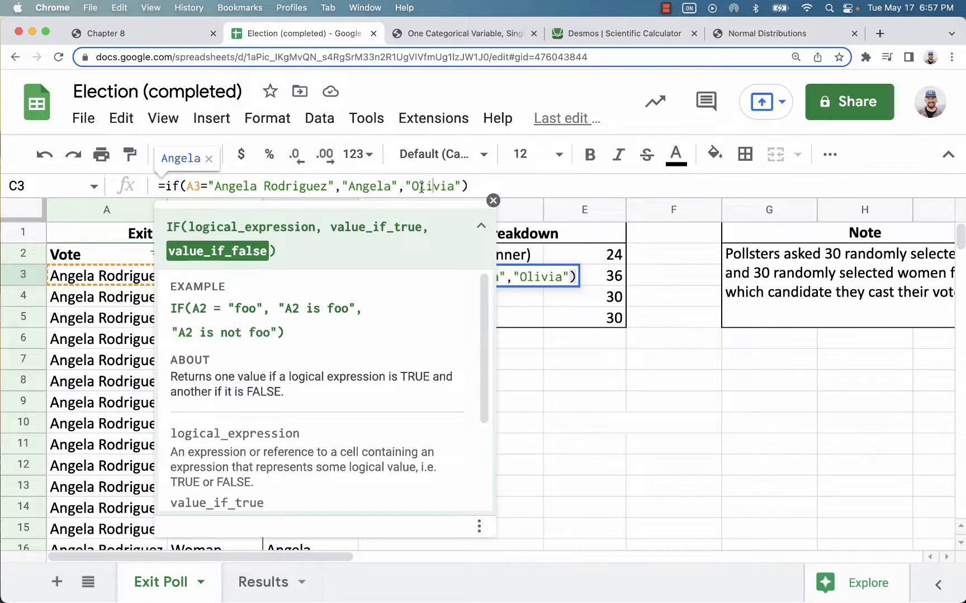
pyautogui.press('Return')
# Step: Confirm C4 references A4, then copy the shortened names in C3:C62
pyautogui.click(192, 189)
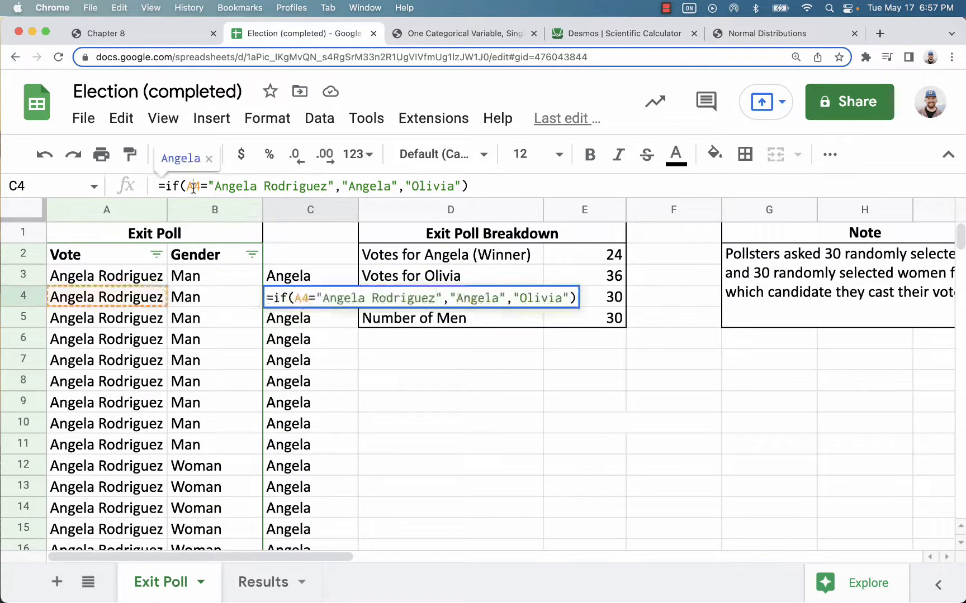
pyautogui.press('Return')
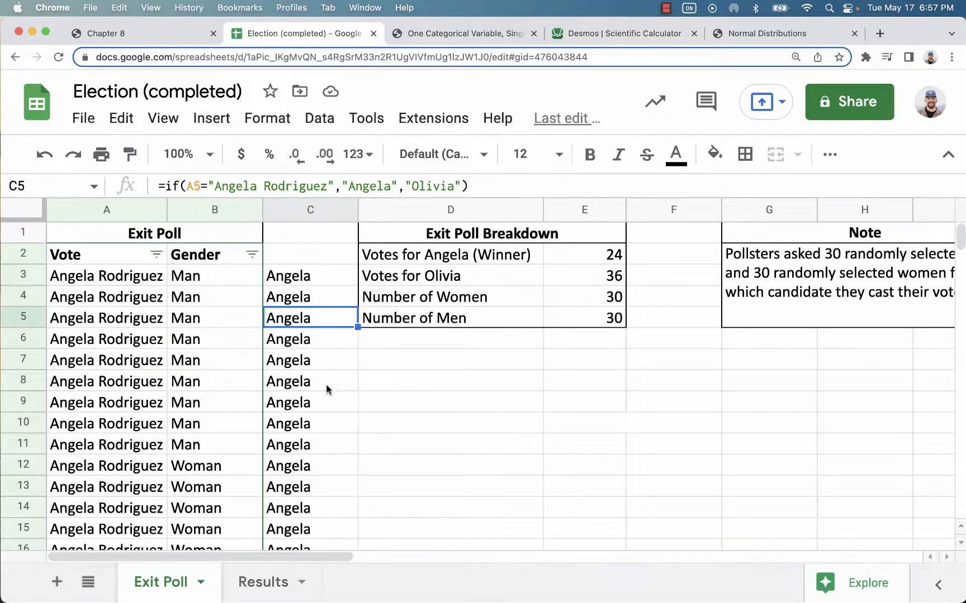
pyautogui.moveTo(302, 285); pyautogui.dragTo(306, 340)
pyautogui.press('super+c')
pyautogui.scroll(15, 382, 345)
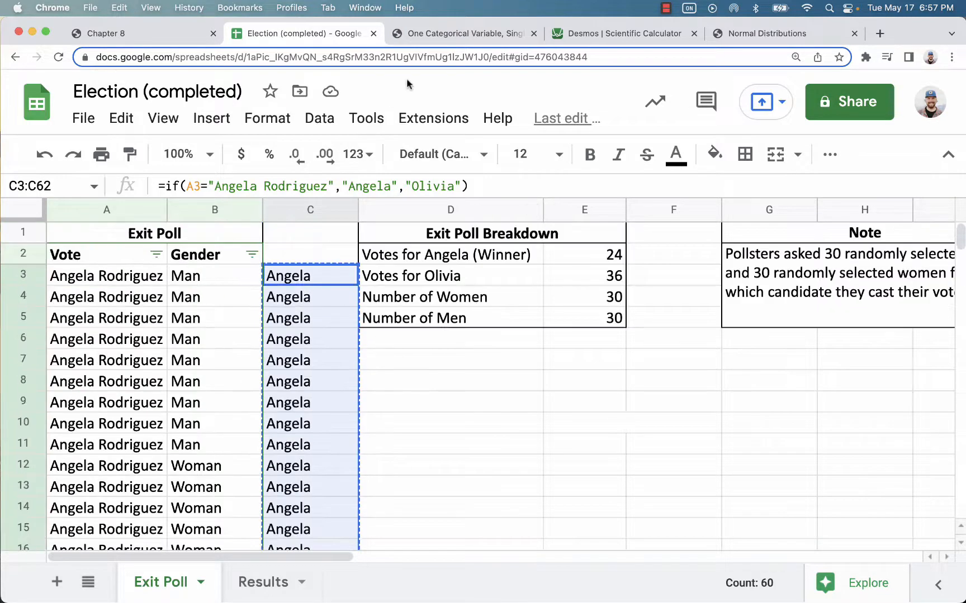
# Step: Back in Stapplet, reset everything to clear the previous four-category analysis
pyautogui.click(468, 35)
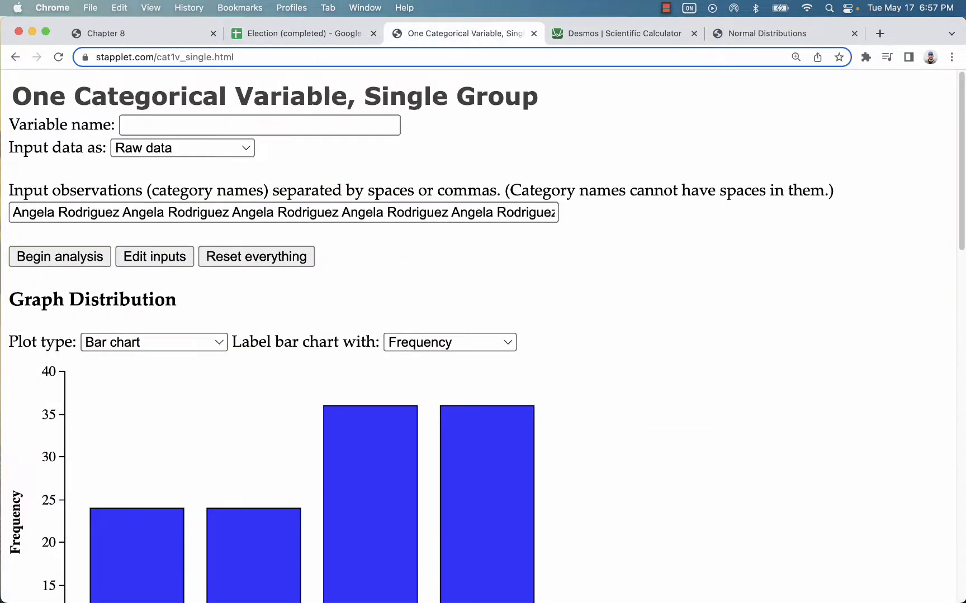
pyautogui.click(150, 217)
pyautogui.click(230, 261)
pyautogui.click(597, 134)
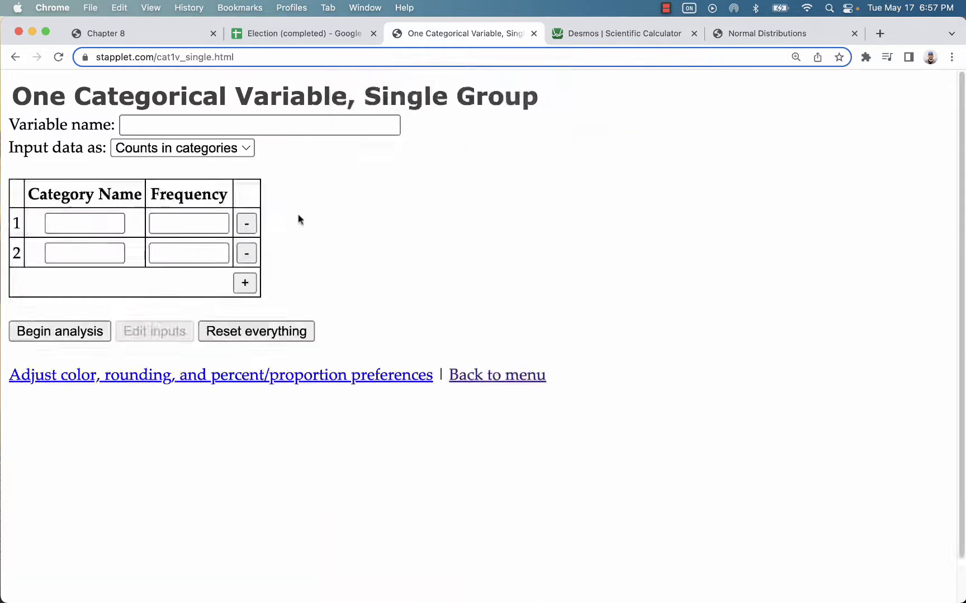
# Step: Paste the shortened names as raw data and analyse them: Angela 24 (40%), Olivia 36 (60%)
pyautogui.click(203, 155)
pyautogui.click(186, 168)
pyautogui.click(136, 207)
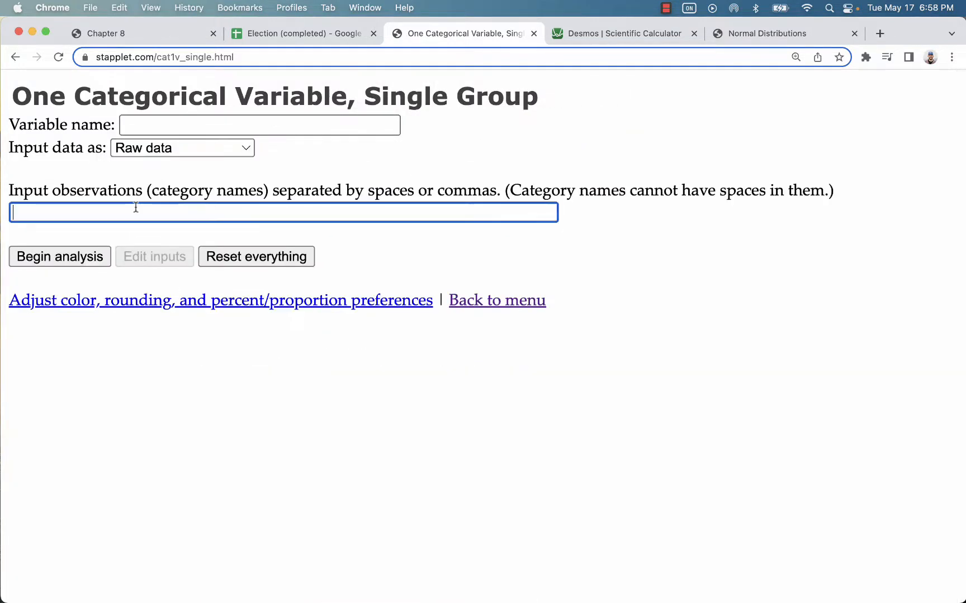
pyautogui.press('super+v')
pyautogui.click(96, 257)
pyautogui.scroll(-5, 384, 224)
pyautogui.moveTo(443, 218)
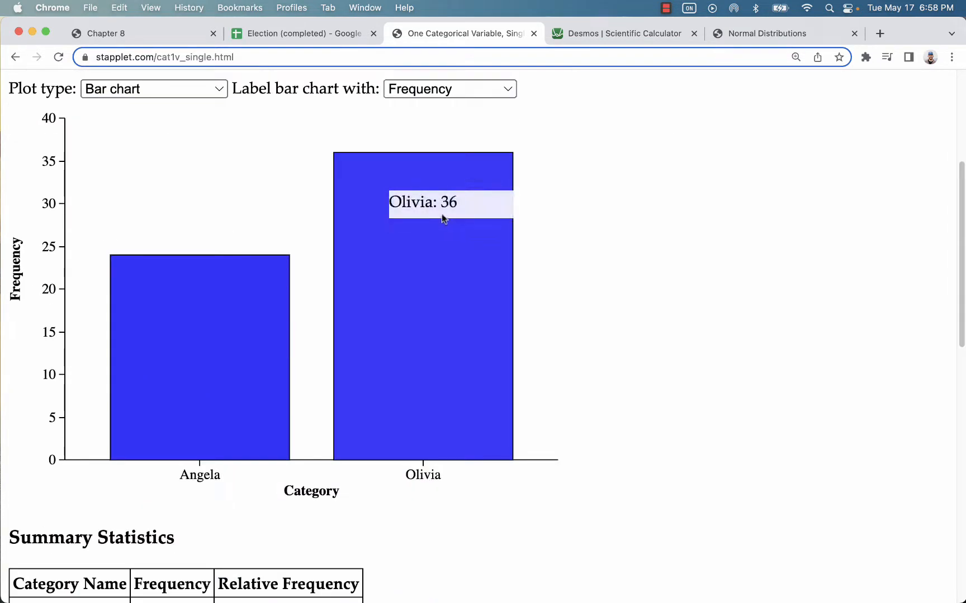
pyautogui.scroll(-5, 444, 218)
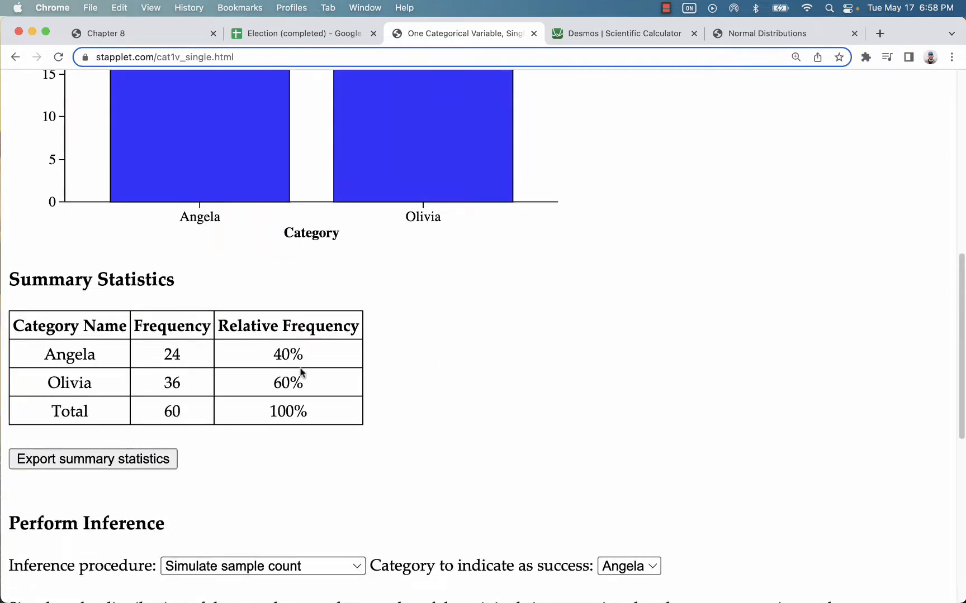
pyautogui.scroll(-3, 405, 362)
# Step: Run a 95% 1-sample z interval with Angela as success, giving 27.6% to 52.4%
pyautogui.click(288, 430)
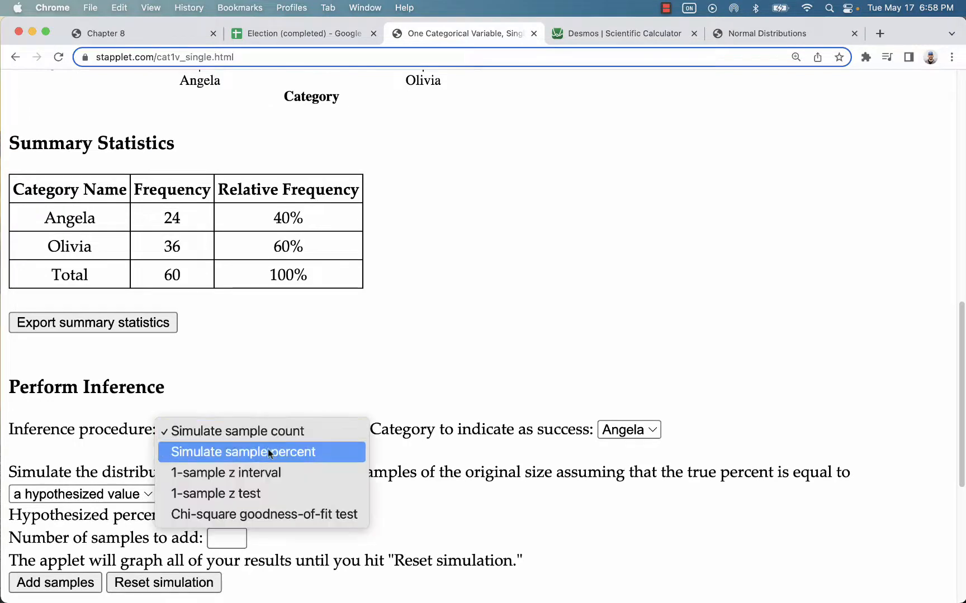
pyautogui.click(268, 473)
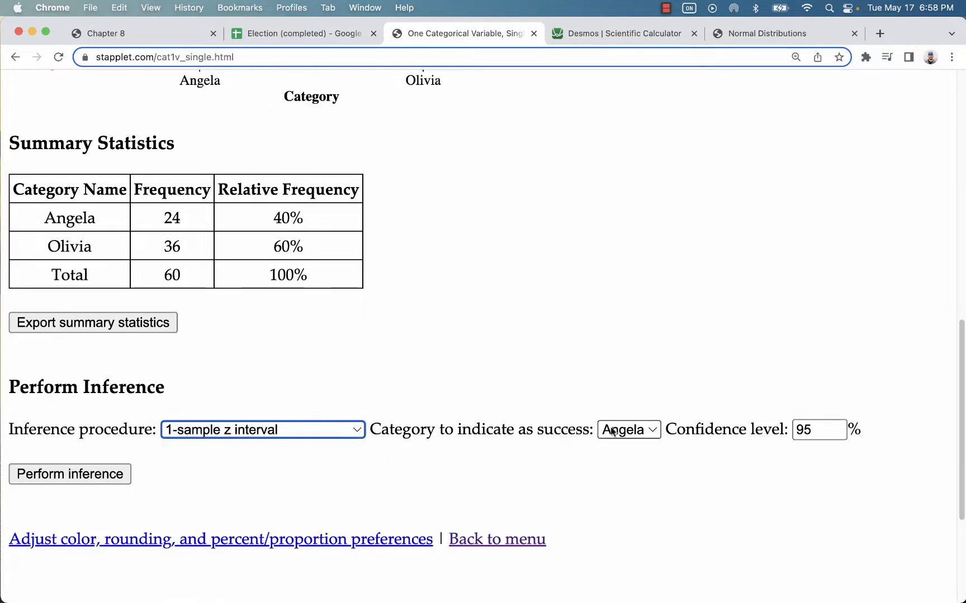
pyautogui.click(67, 484)
pyautogui.scroll(-1, 426, 360)
pyautogui.scroll(10, 424, 326)
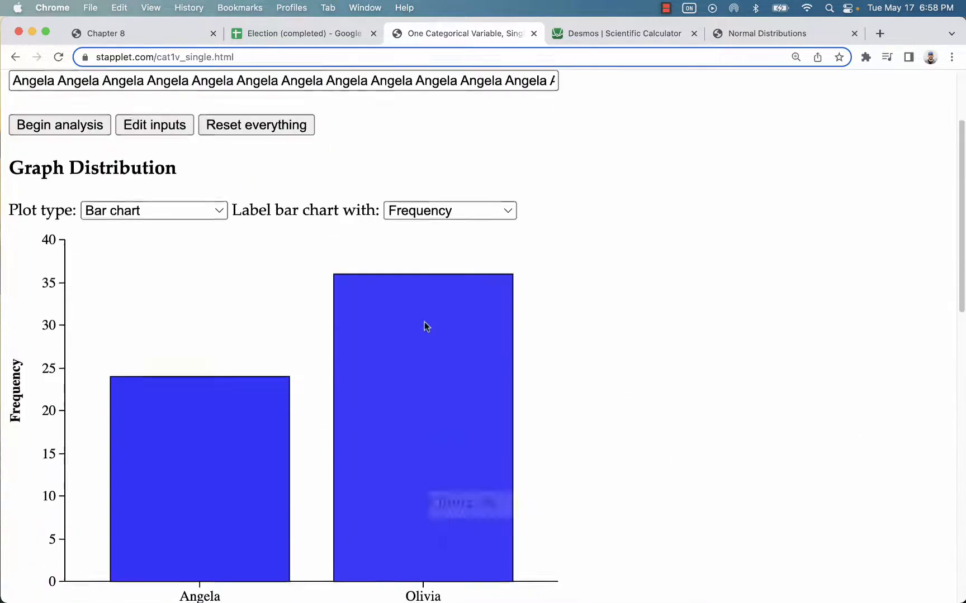
pyautogui.scroll(3, 426, 307)
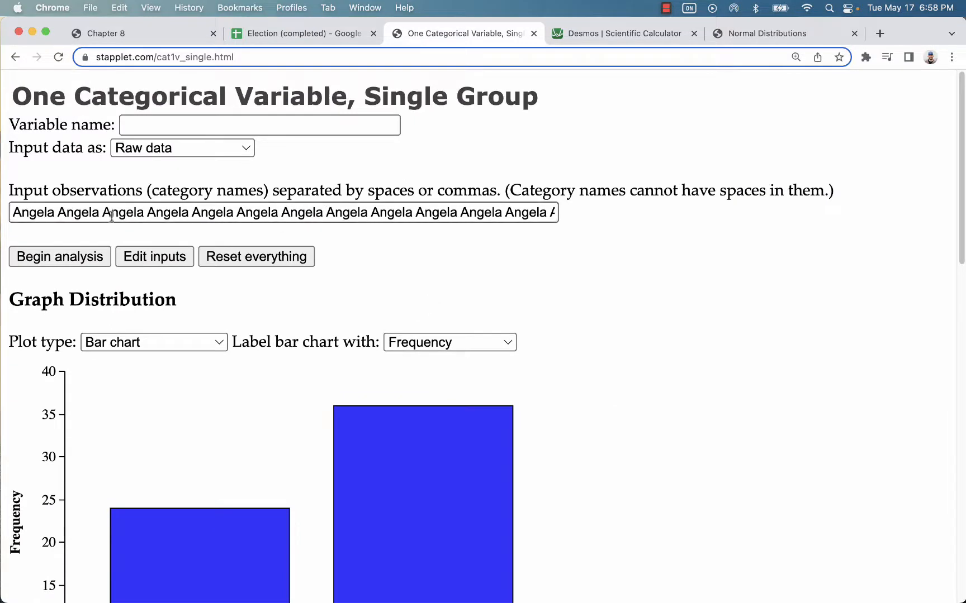